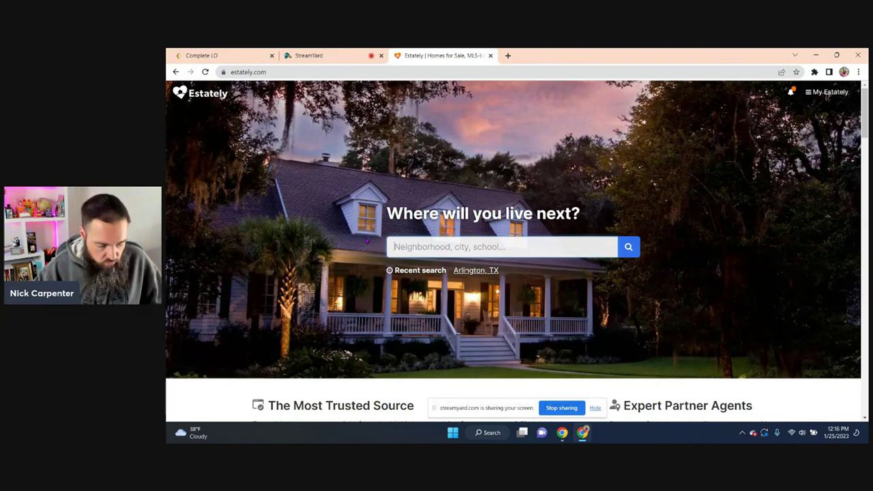
# - Search for homes for sale in San Antonio, Texas
pyautogui.write('san a')
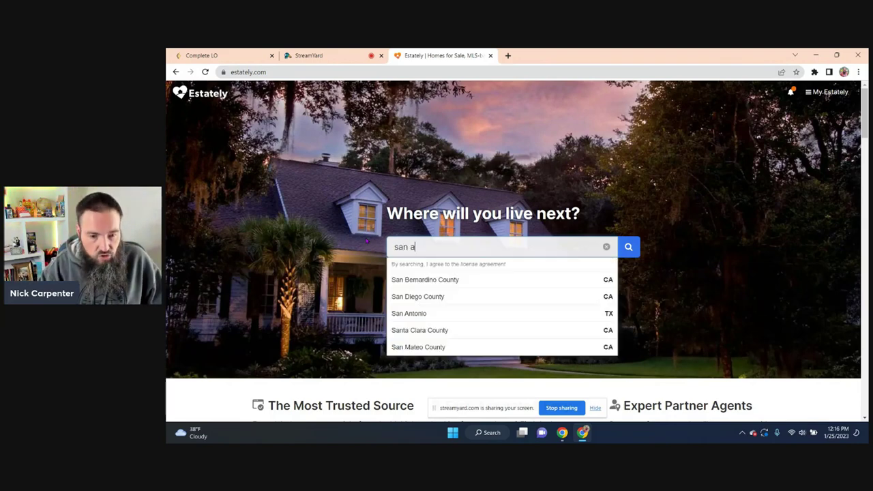
pyautogui.click(411, 280)
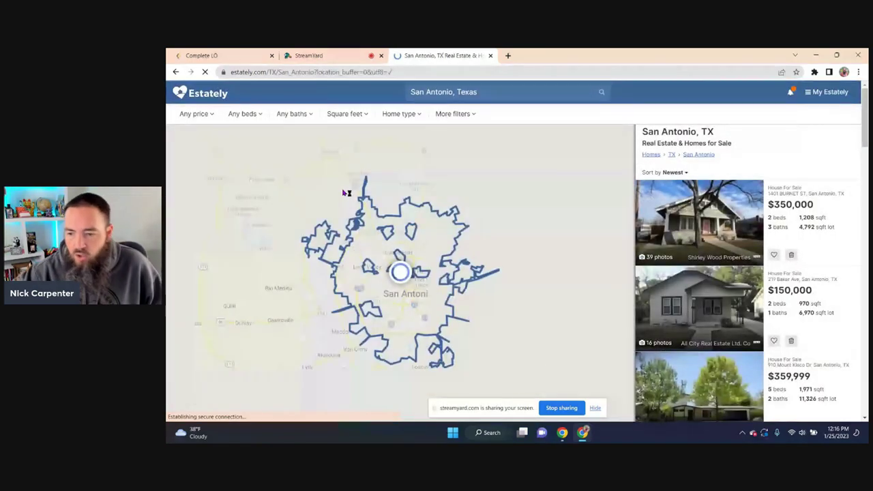
# - Browse the San Antonio results, view the front photo of the $249,999 house at full size, and close that listing
pyautogui.scroll(-2, 685, 266)
pyautogui.scroll(-3, 685, 266)
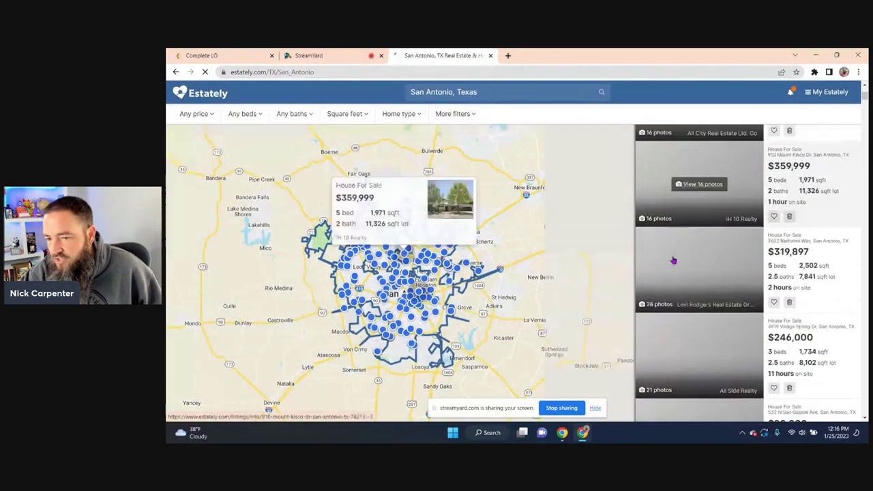
pyautogui.scroll(-4, 696, 272)
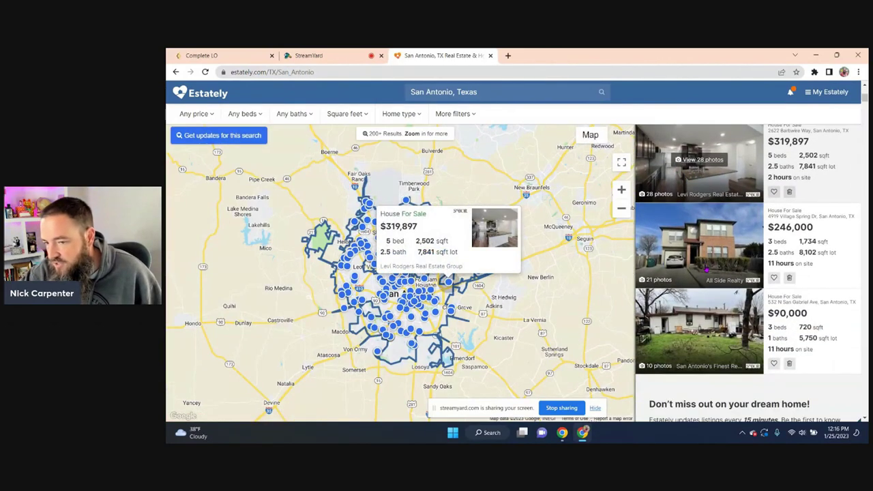
pyautogui.scroll(-4, 707, 268)
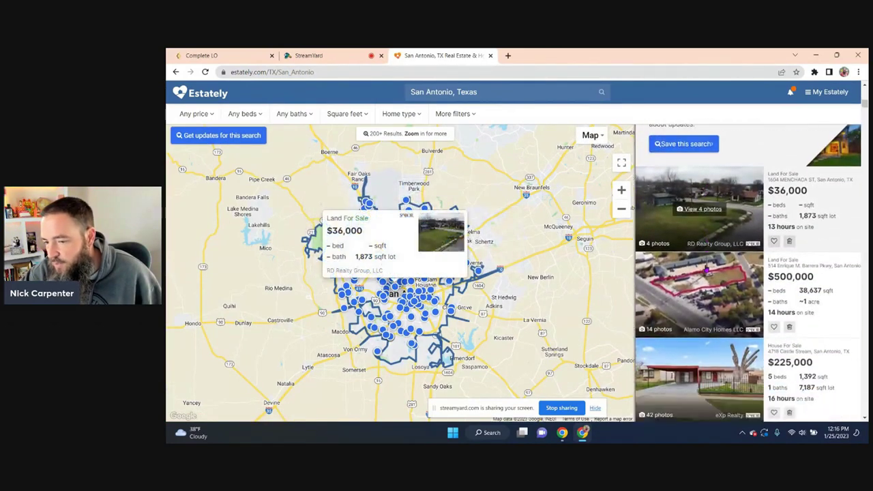
pyautogui.scroll(-5, 707, 268)
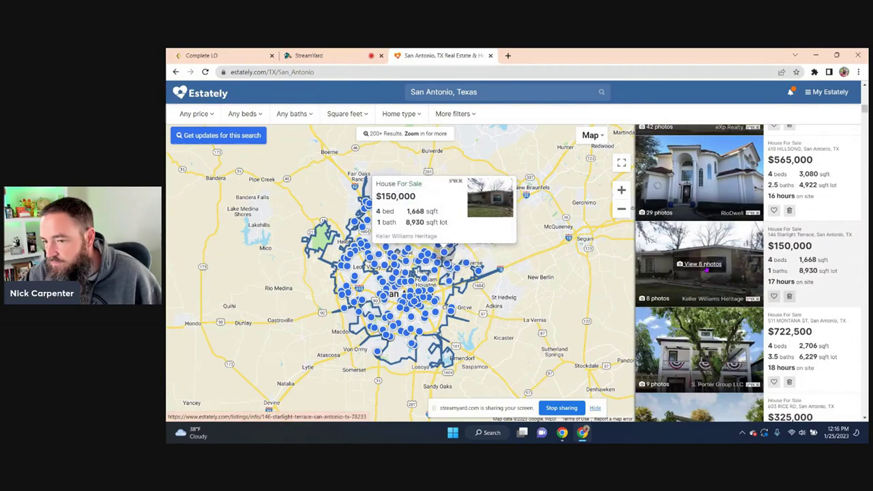
pyautogui.scroll(-5, 707, 268)
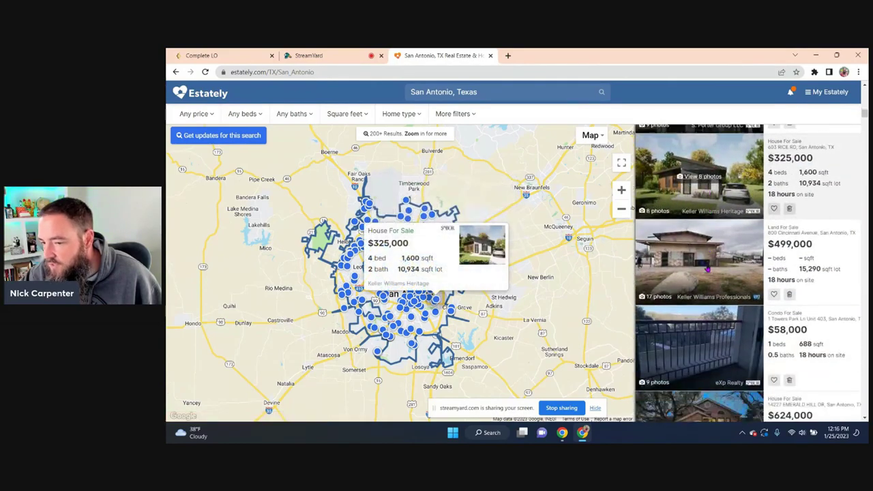
pyautogui.scroll(-5, 707, 270)
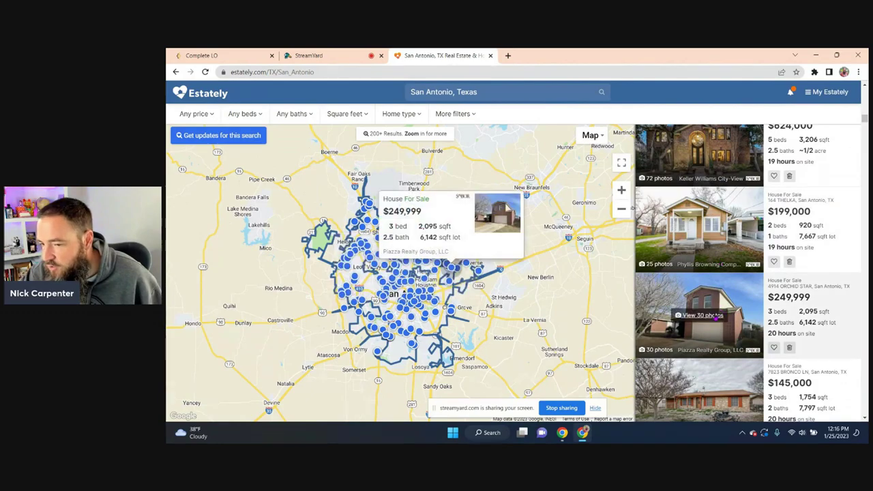
pyautogui.click(736, 289)
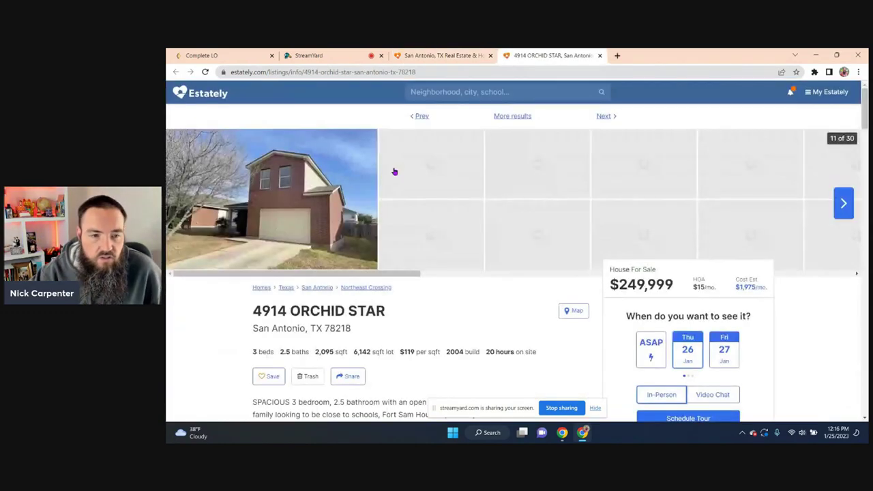
pyautogui.click(318, 207)
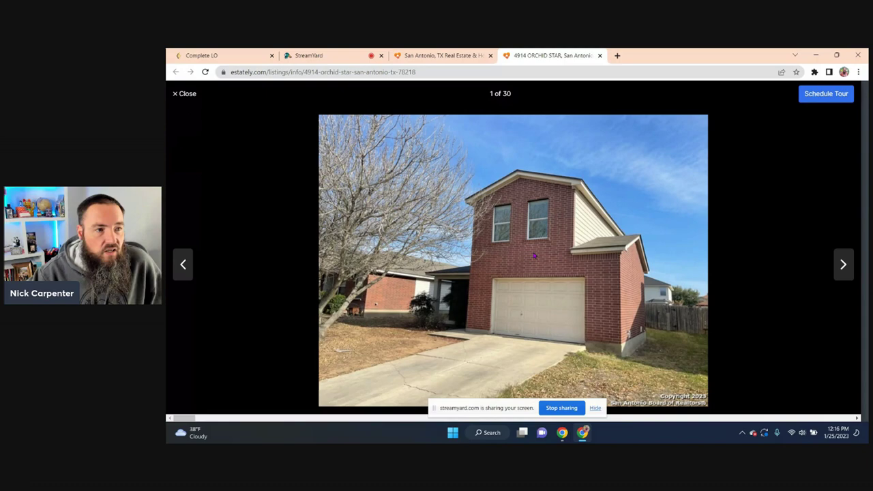
pyautogui.hotkey('ctrl', 'w')
# - View the listing page of the $145,000 house and close it
pyautogui.scroll(-3, 723, 225)
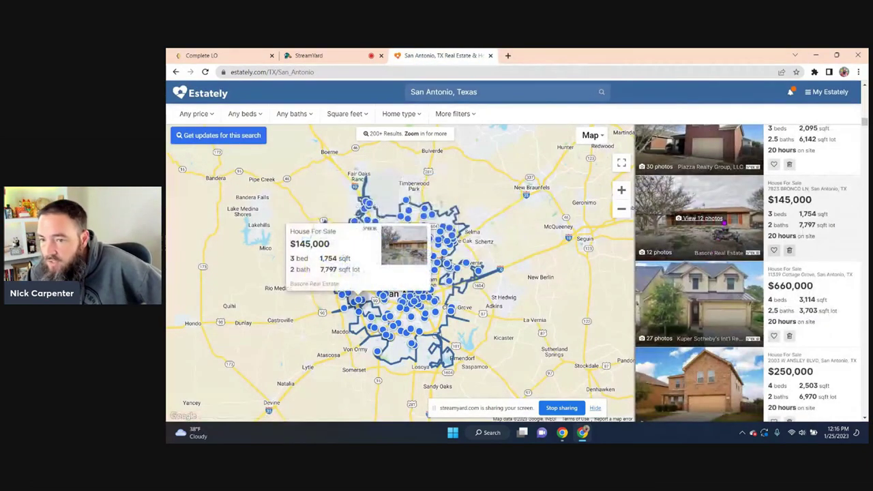
pyautogui.click(724, 223)
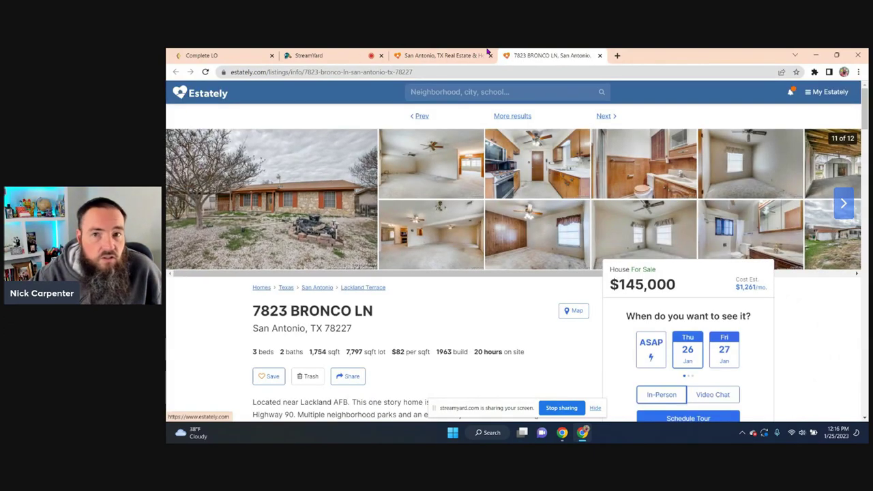
pyautogui.click(600, 55)
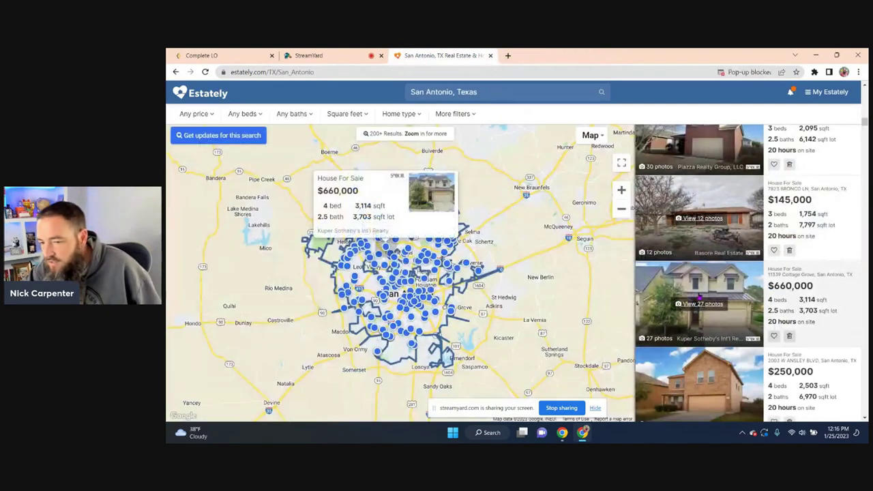
# - Open the $250,000 house listing, enlarge its front exterior photo, and close the listing
pyautogui.scroll(-2, 701, 298)
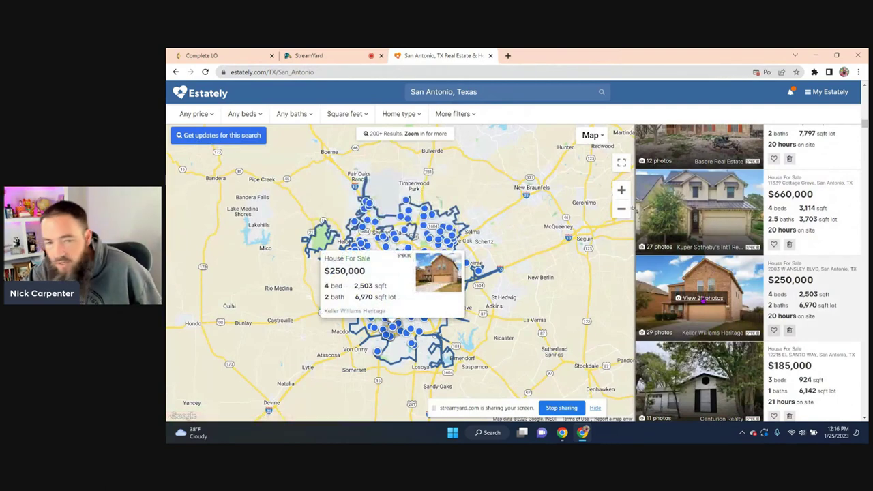
pyautogui.click(712, 275)
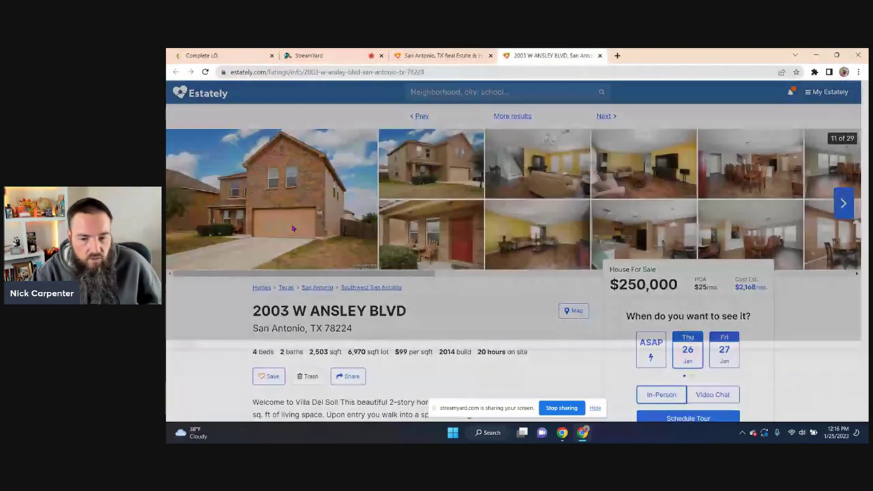
pyautogui.click(365, 255)
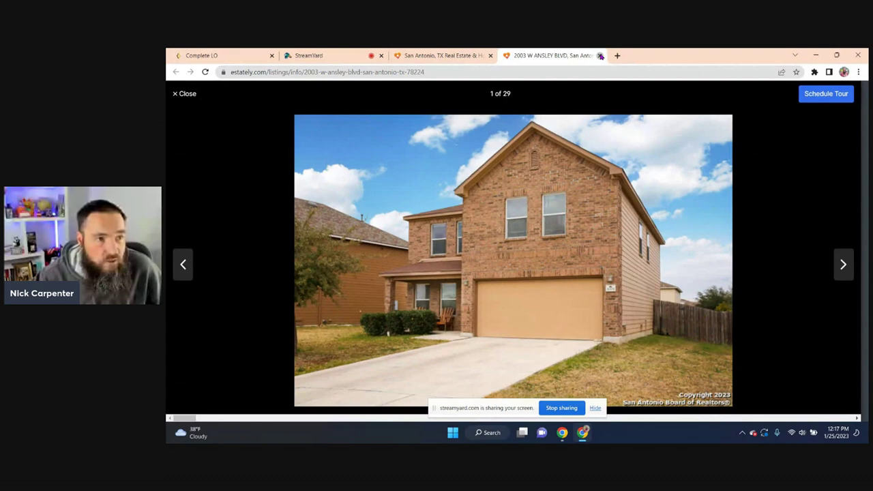
pyautogui.click(600, 55)
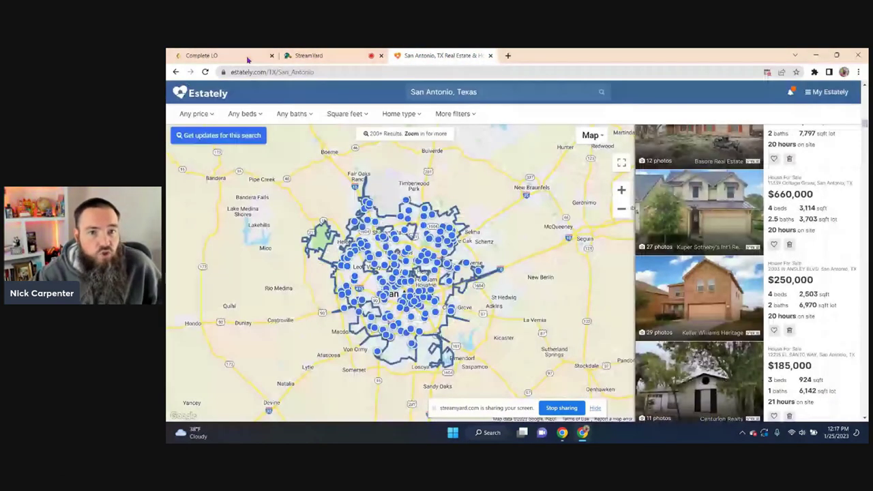
# - Switch to Complete LO and open its Facebook ads management page
pyautogui.click(217, 56)
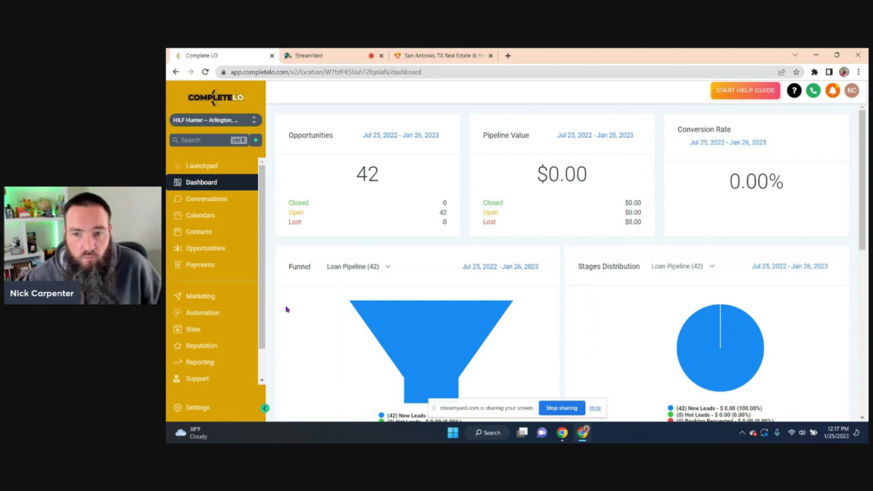
pyautogui.scroll(-1, 217, 300)
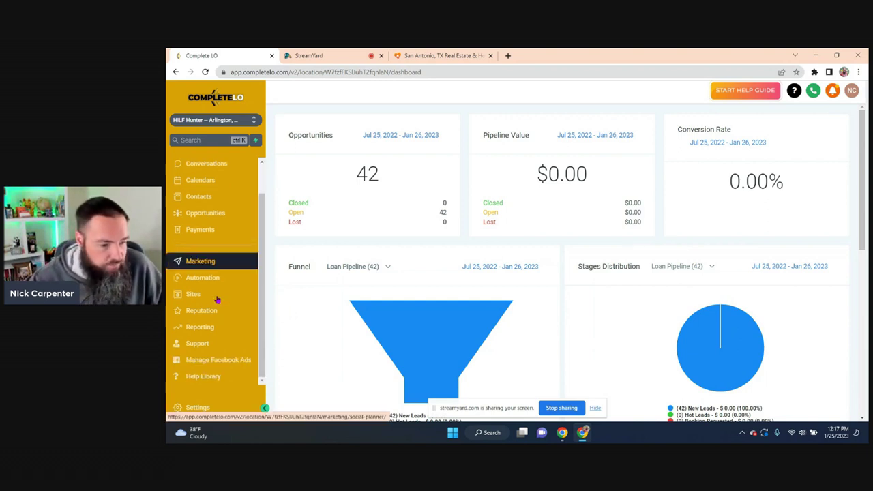
pyautogui.click(236, 364)
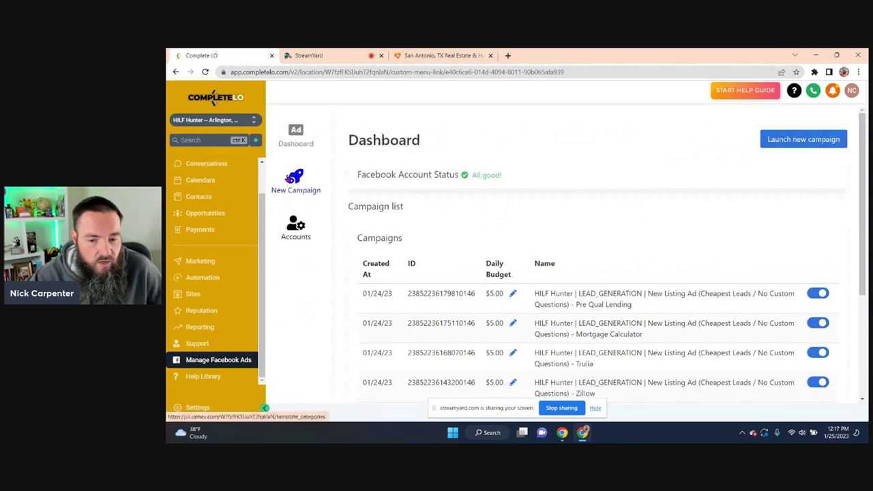
# - Start a new Facebook campaign from the First Time Home Buyers - Version 3 template
pyautogui.click(295, 179)
pyautogui.scroll(-1, 603, 238)
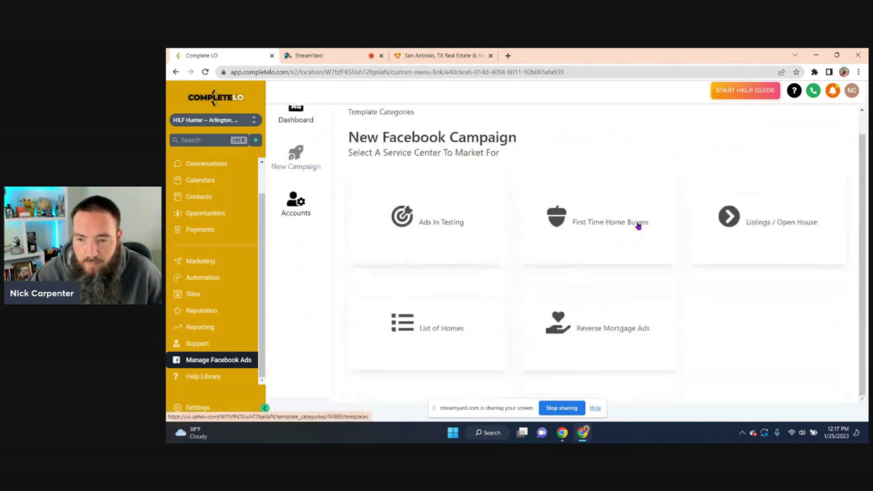
pyautogui.click(623, 226)
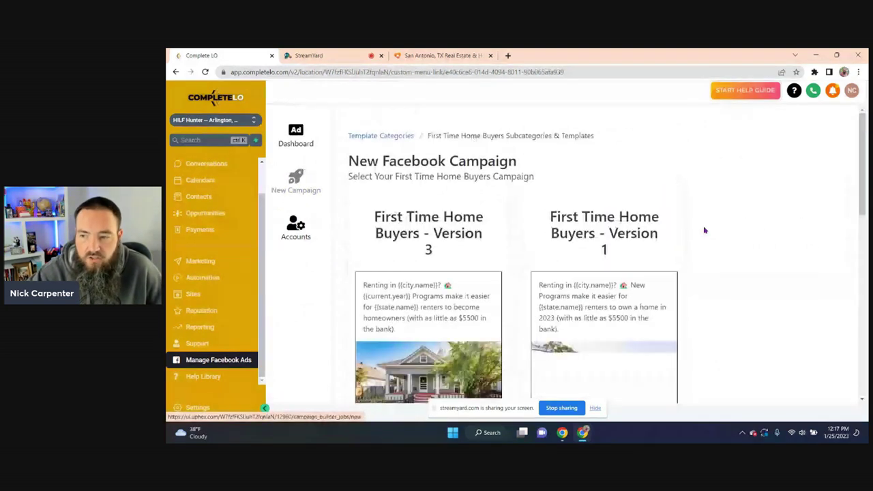
pyautogui.scroll(-3, 705, 230)
pyautogui.scroll(5, 708, 233)
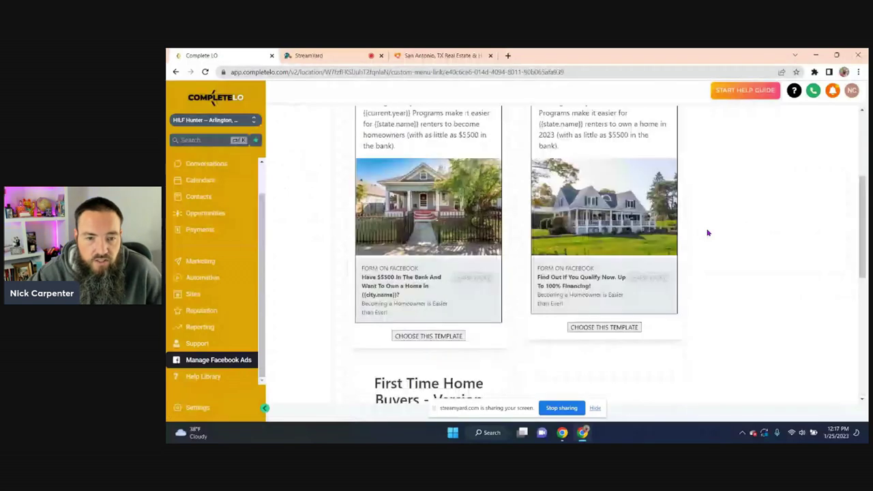
pyautogui.scroll(3, 707, 232)
pyautogui.click(440, 218)
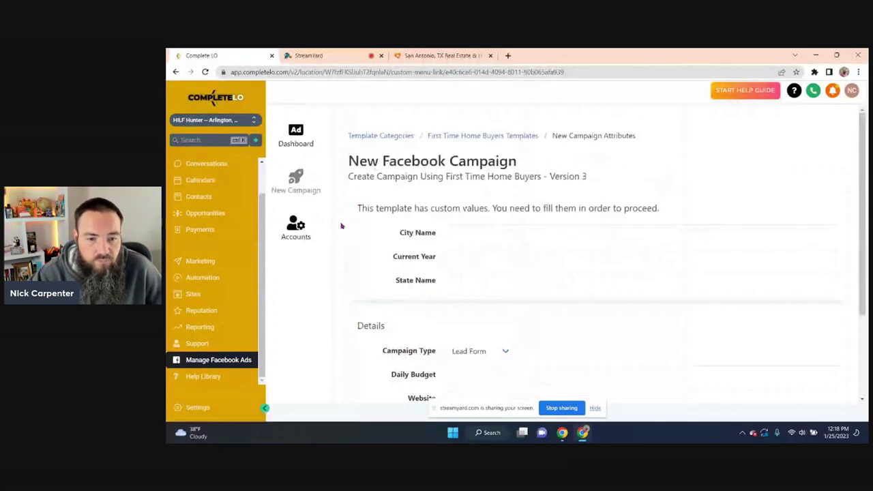
# - Fill in the template's custom values with city Arlington, current year 2023 and state Texas
pyautogui.tripleClick(410, 207)
pyautogui.click(393, 236)
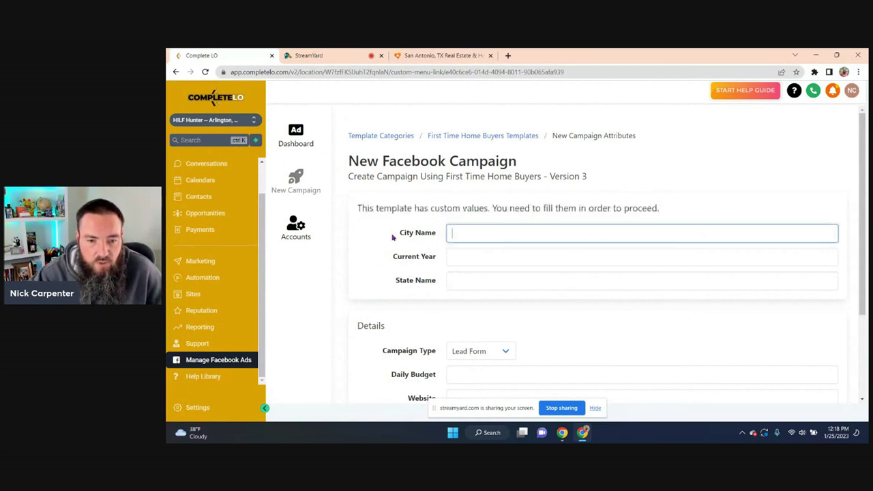
pyautogui.click(464, 232)
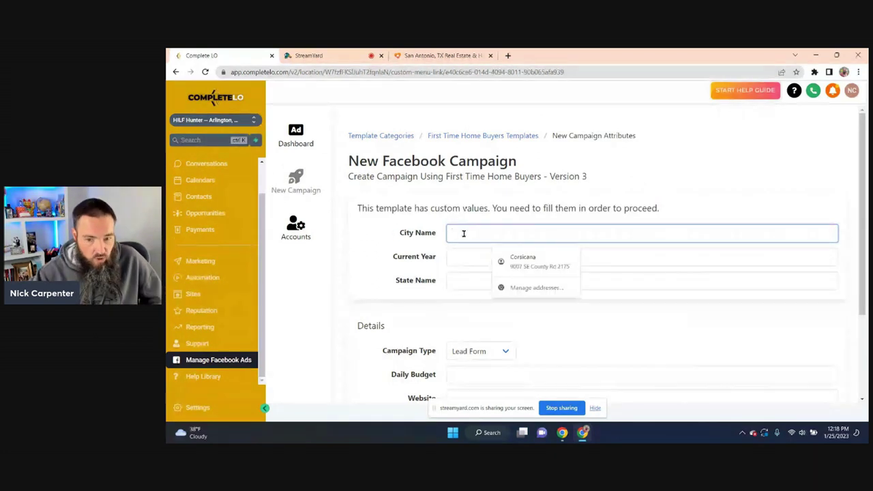
pyautogui.write('Arlington')
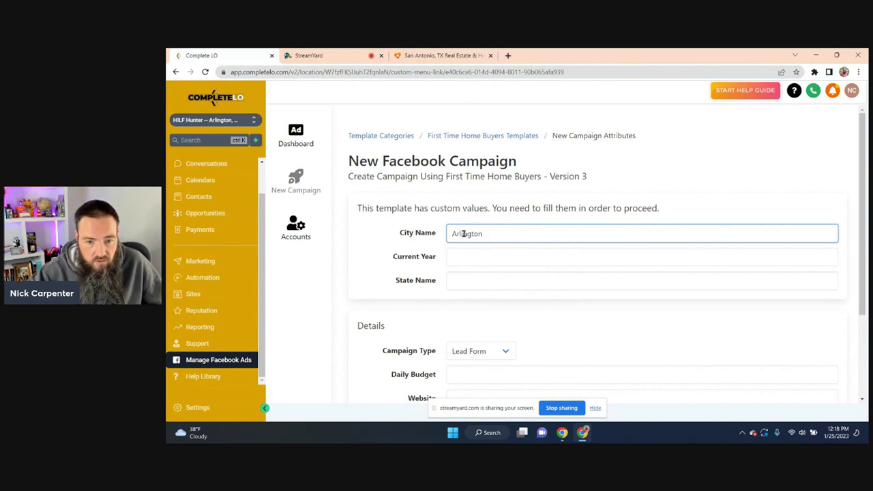
pyautogui.click(471, 254)
pyautogui.write('20')
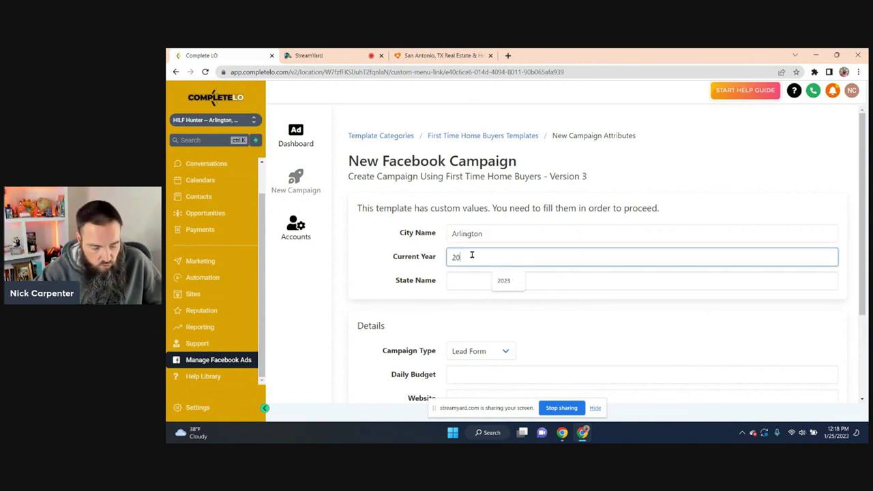
pyautogui.write('23')
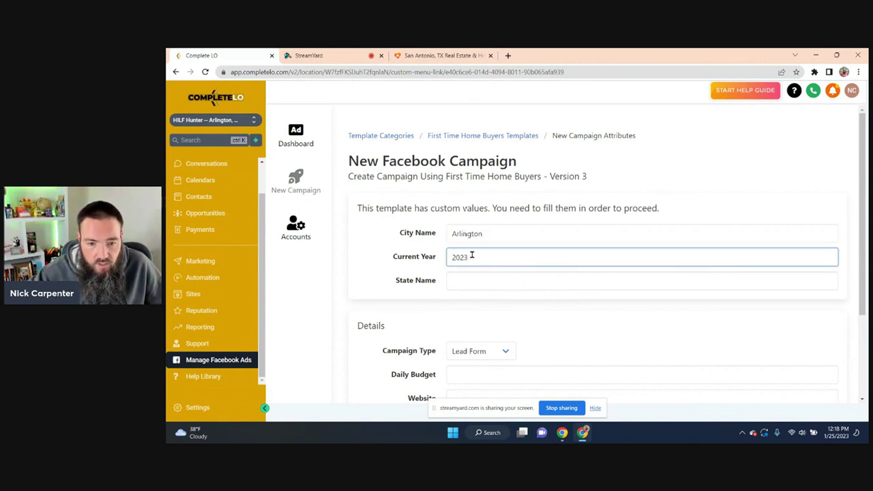
pyautogui.click(476, 284)
pyautogui.write('Texas')
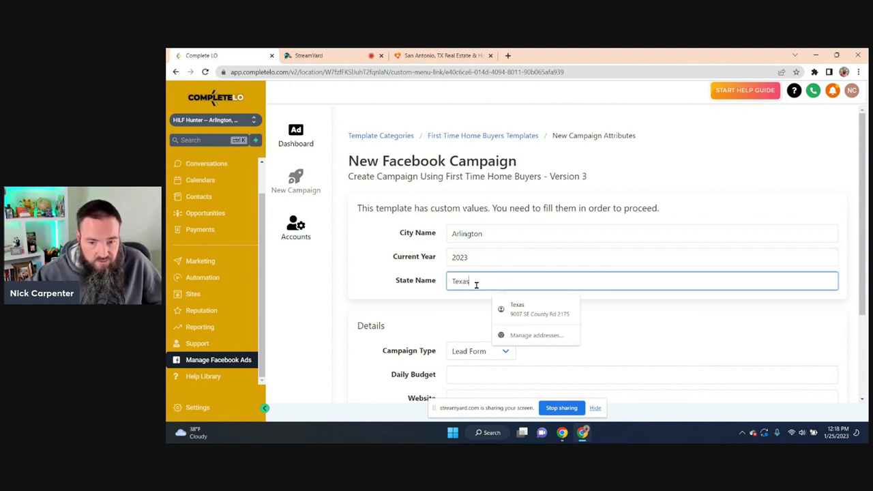
pyautogui.click(353, 286)
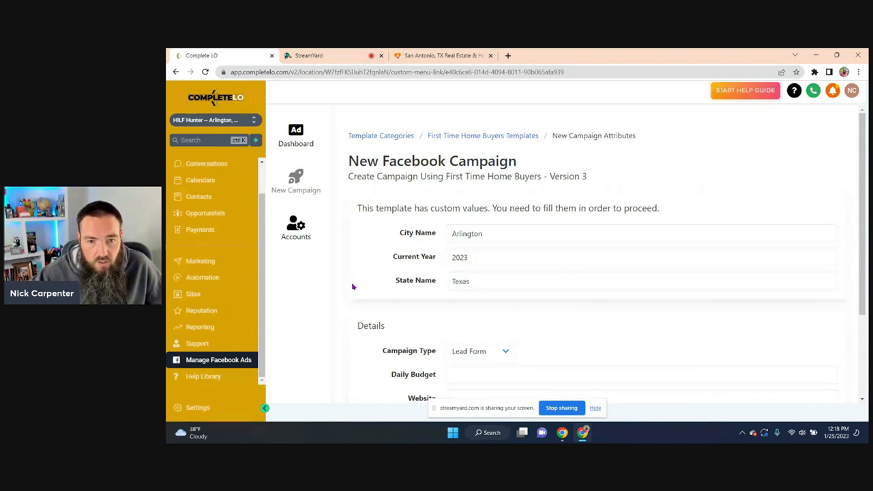
pyautogui.scroll(-2, 353, 287)
pyautogui.click(472, 252)
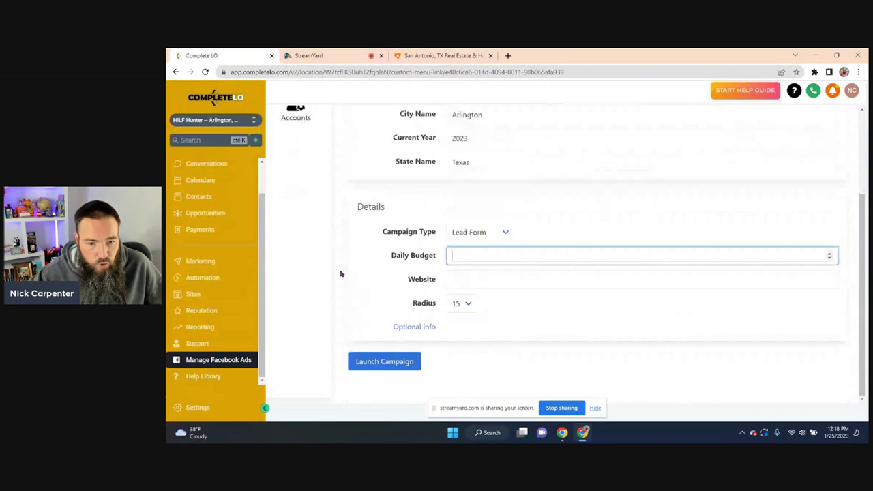
pyautogui.write('11')
pyautogui.click(355, 273)
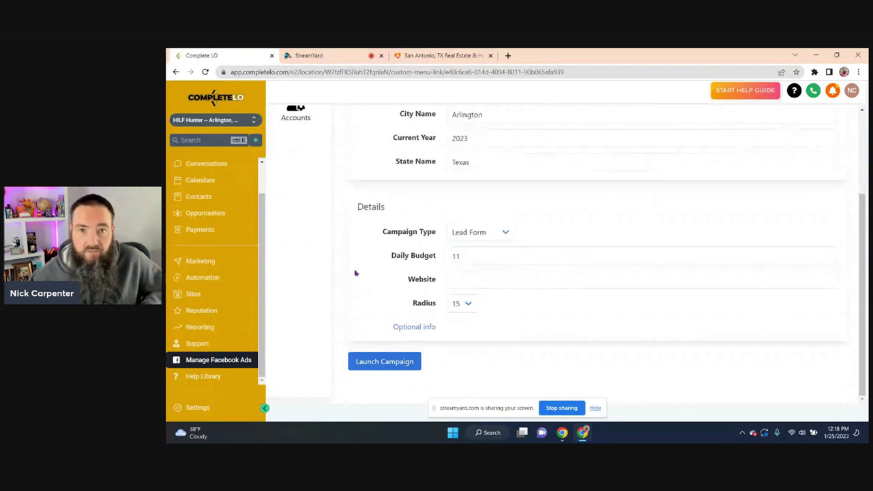
pyautogui.click(477, 278)
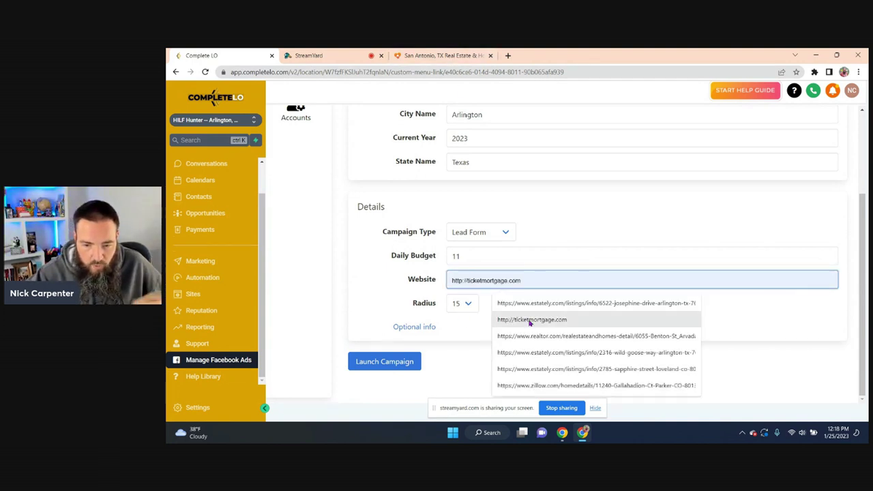
pyautogui.click(530, 320)
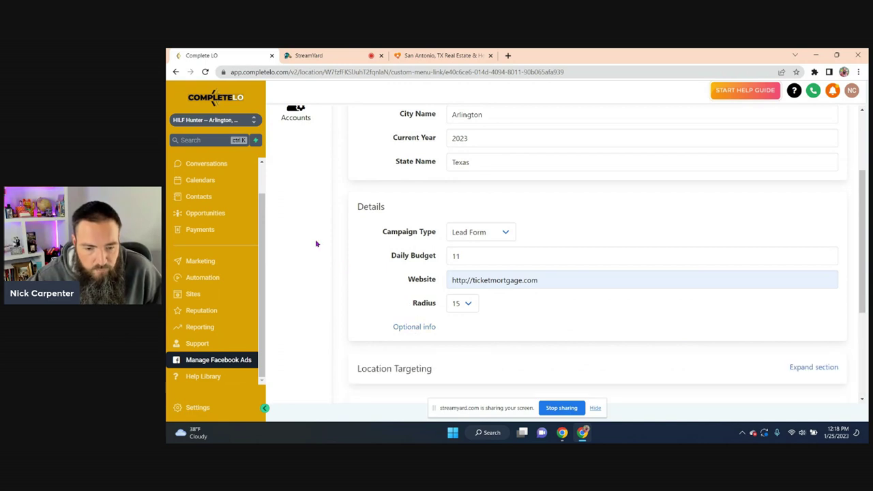
# - Target the campaign's location by city, choosing Arlington - Texas
pyautogui.scroll(-3, 344, 276)
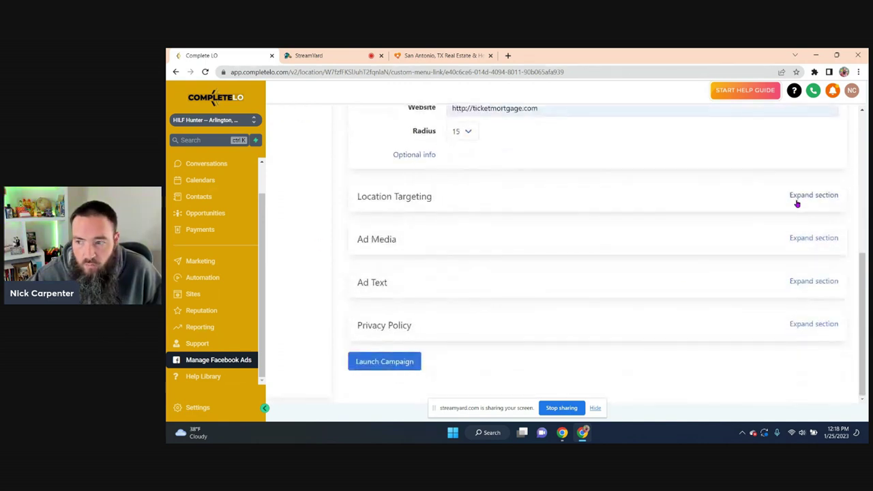
pyautogui.click(801, 197)
pyautogui.scroll(-1, 466, 271)
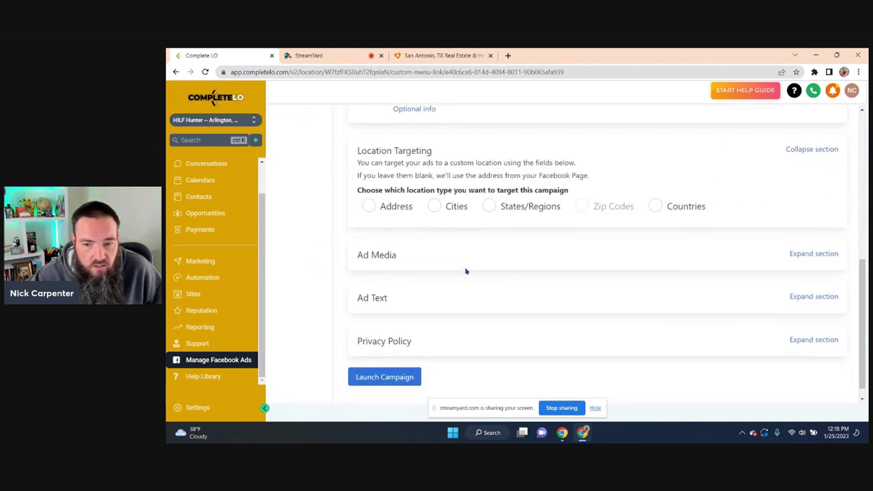
pyautogui.click(434, 206)
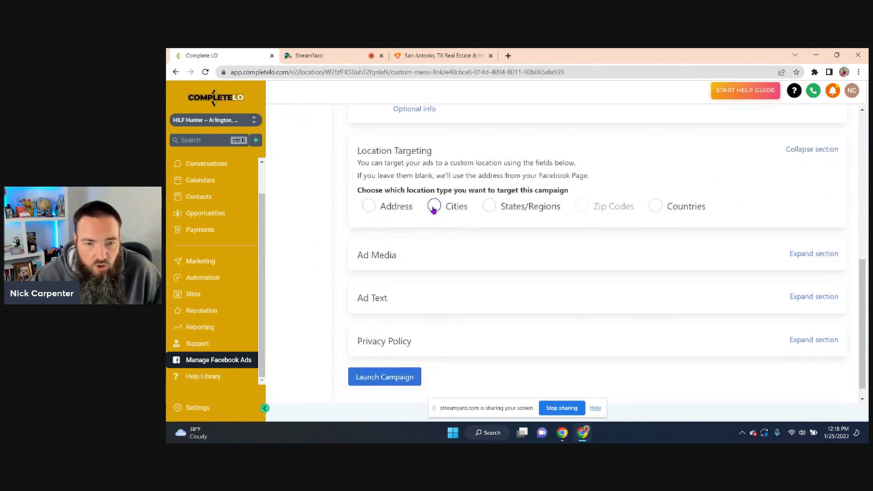
pyautogui.click(461, 240)
pyautogui.write('arlington')
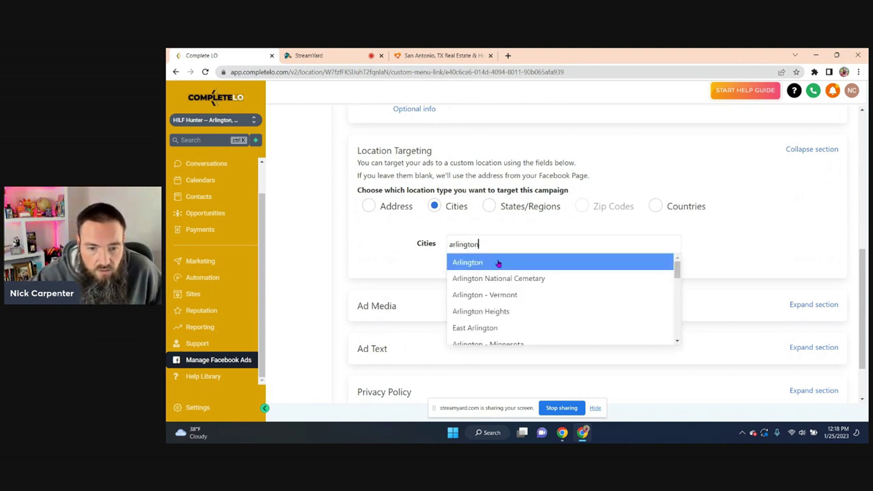
pyautogui.write(' texas')
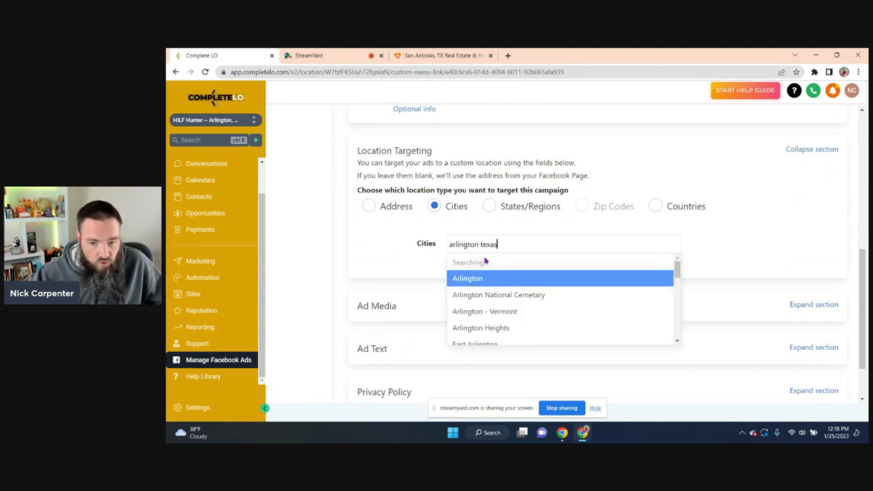
pyautogui.click(489, 262)
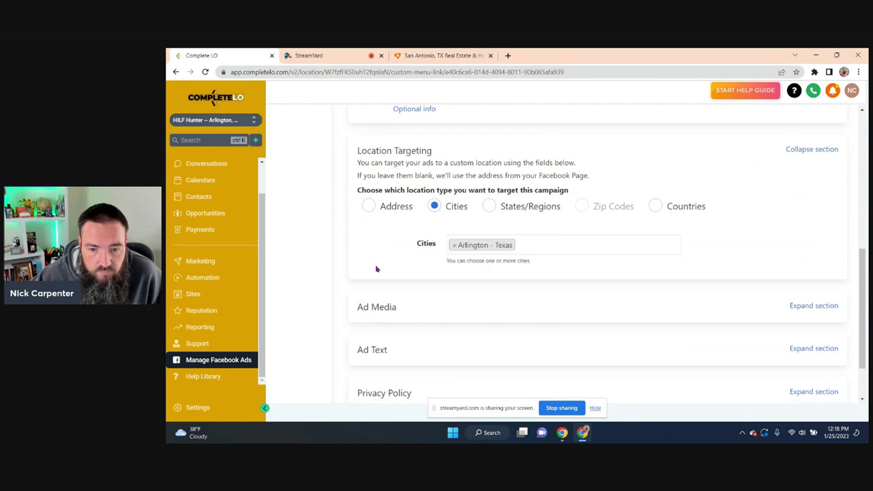
# - Set the ad media source to Upload Media and upload the house image Screenshot_20230125_121712.png from the Screenshots folder
pyautogui.scroll(-1, 342, 259)
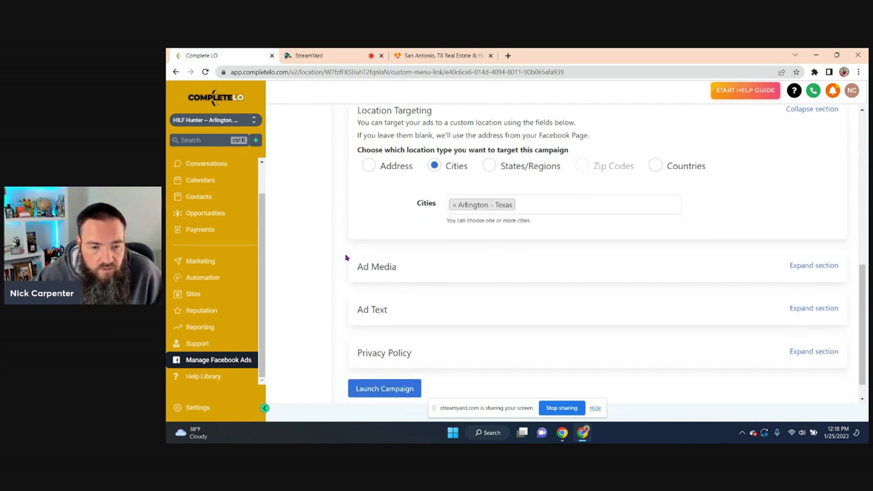
pyautogui.click(815, 259)
pyautogui.scroll(-1, 370, 232)
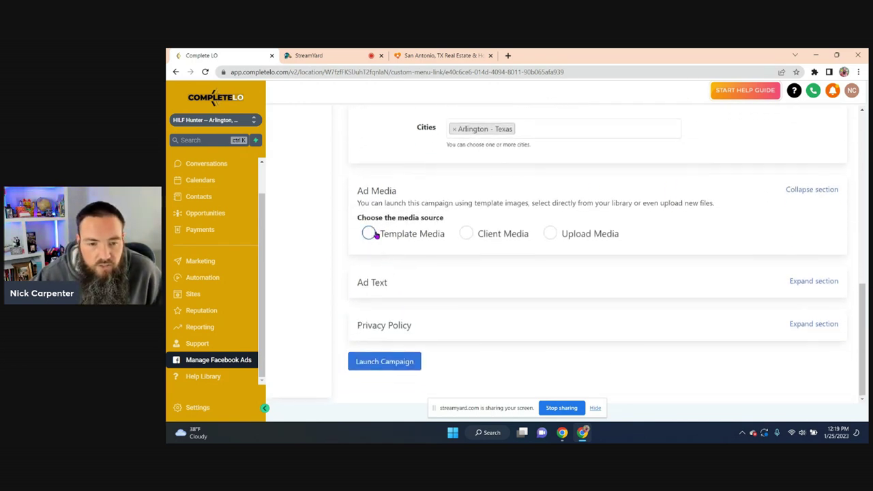
pyautogui.click(466, 233)
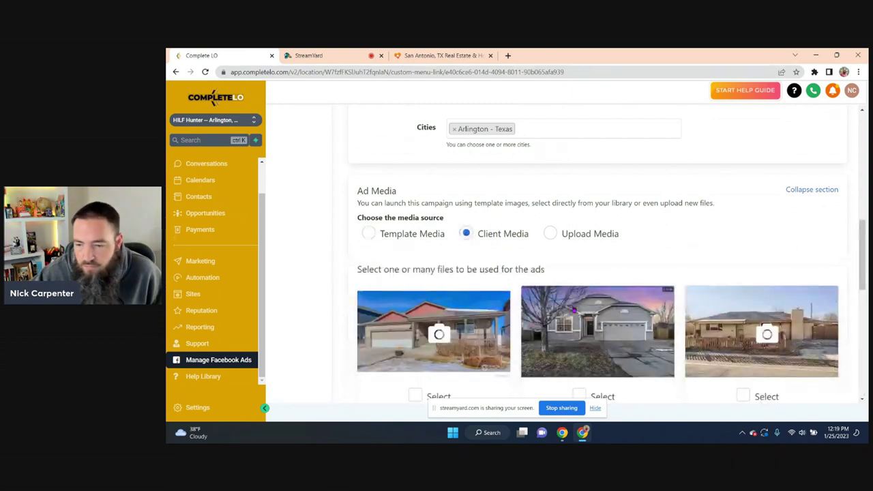
pyautogui.click(550, 233)
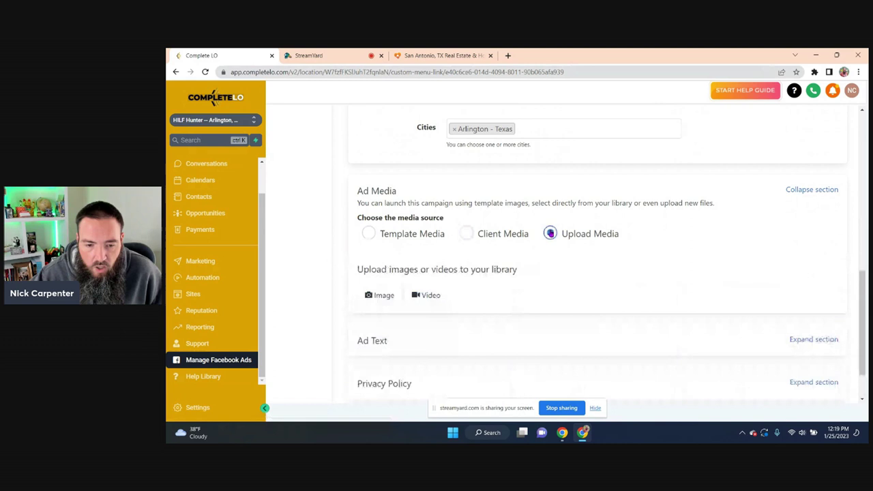
pyautogui.click(380, 295)
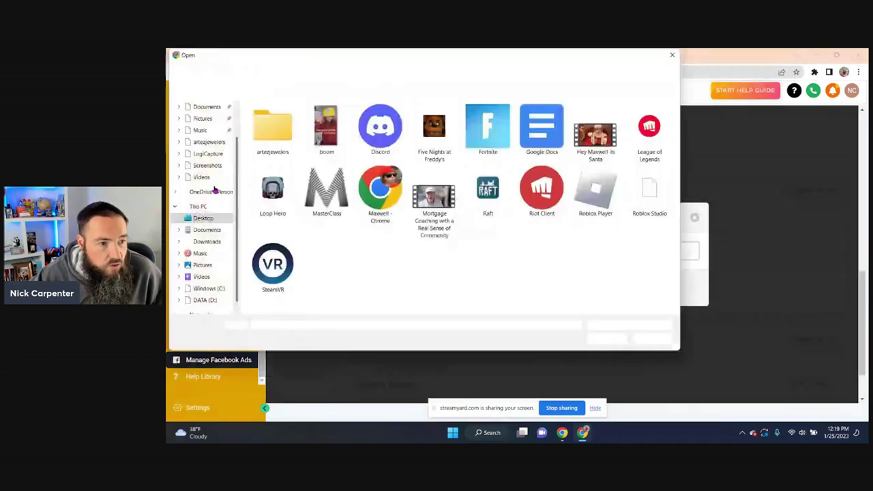
pyautogui.click(207, 166)
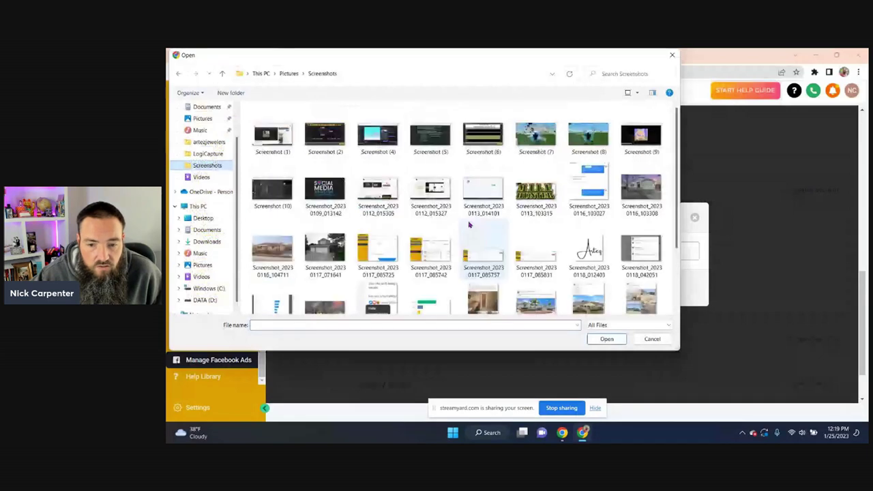
pyautogui.scroll(-5, 469, 225)
pyautogui.doubleClick(513, 300)
pyautogui.click(439, 288)
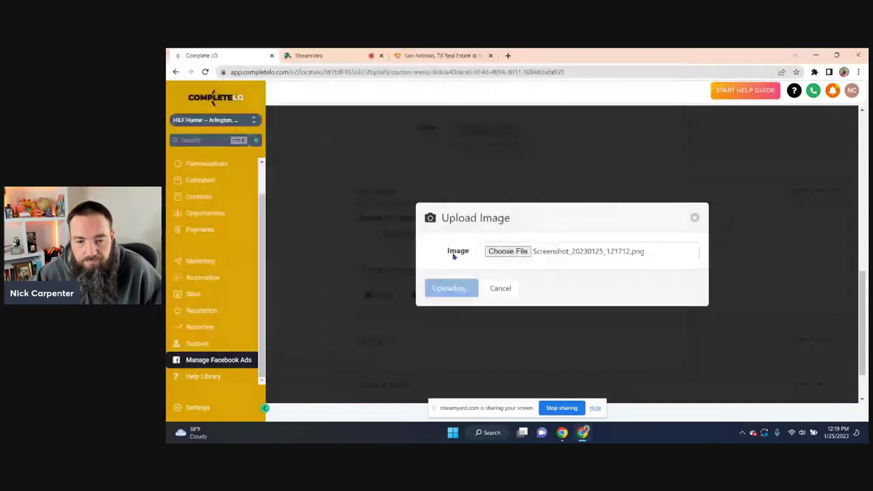
pyautogui.scroll(-2, 334, 271)
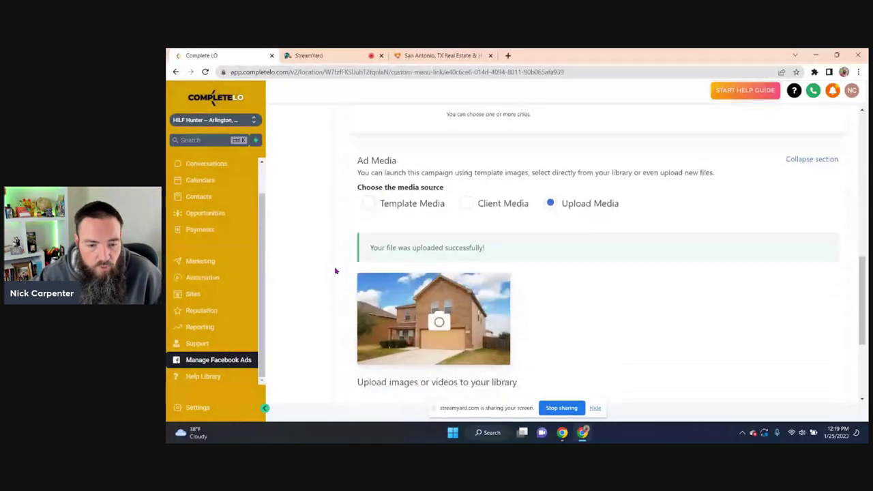
# - Change the bank amount in the ad text's headline and primary text to $6500
pyautogui.scroll(-3, 335, 271)
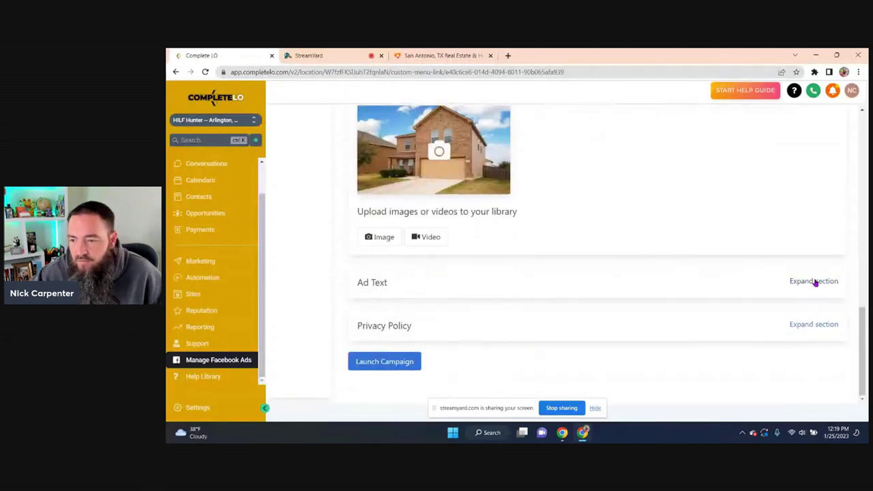
pyautogui.click(813, 282)
pyautogui.scroll(-2, 358, 255)
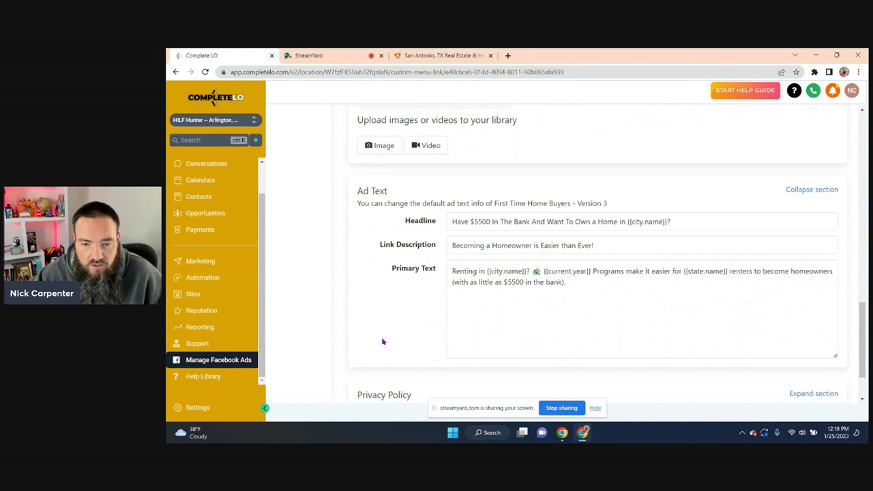
pyautogui.scroll(-1, 403, 298)
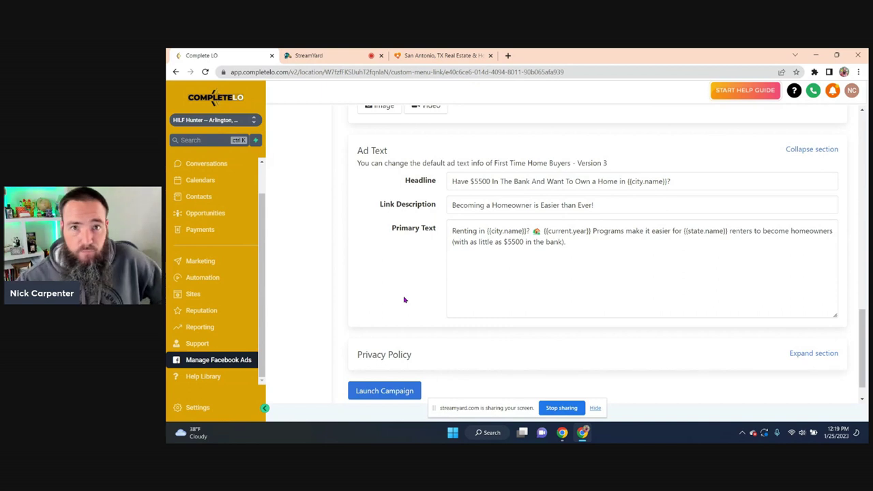
pyautogui.click(470, 183)
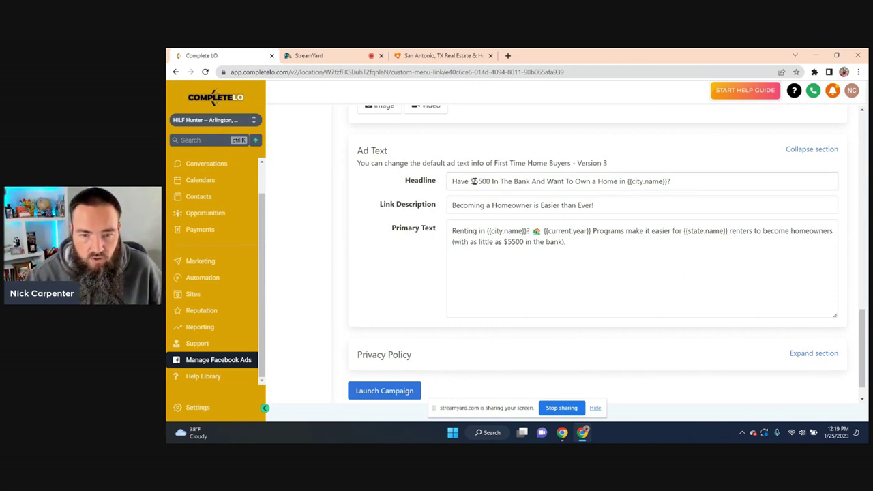
pyautogui.click(473, 181)
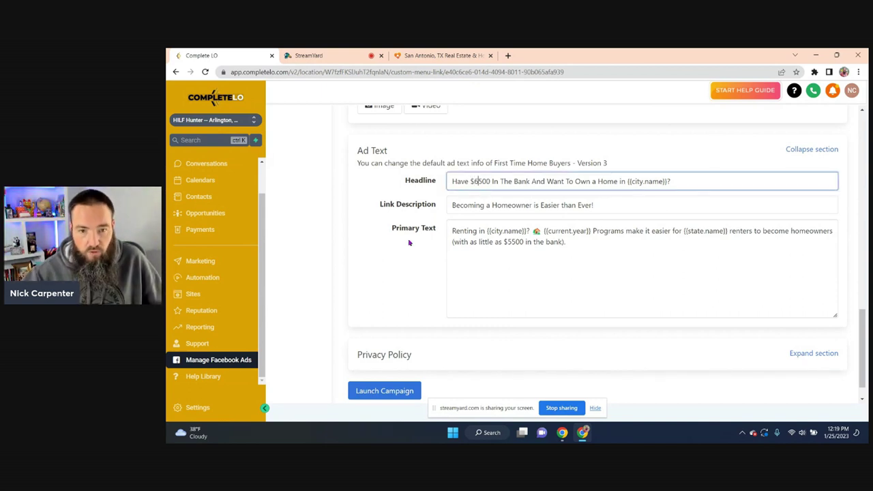
pyautogui.click(508, 242)
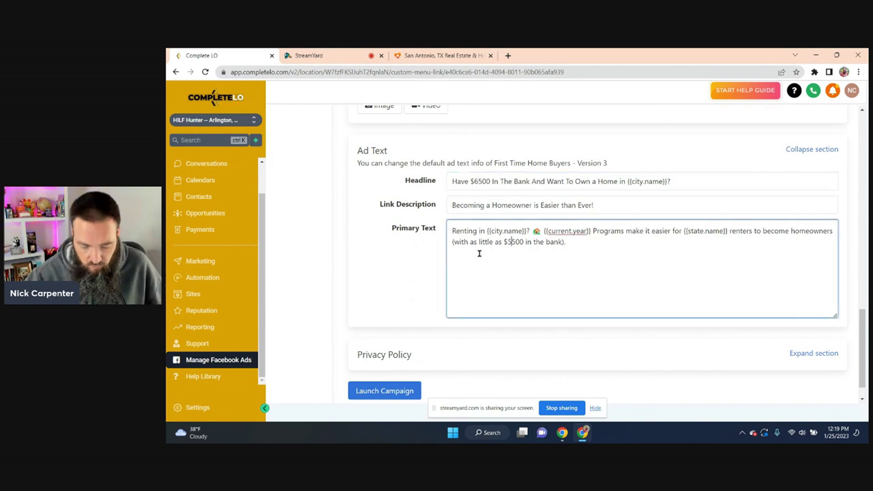
pyautogui.click(414, 274)
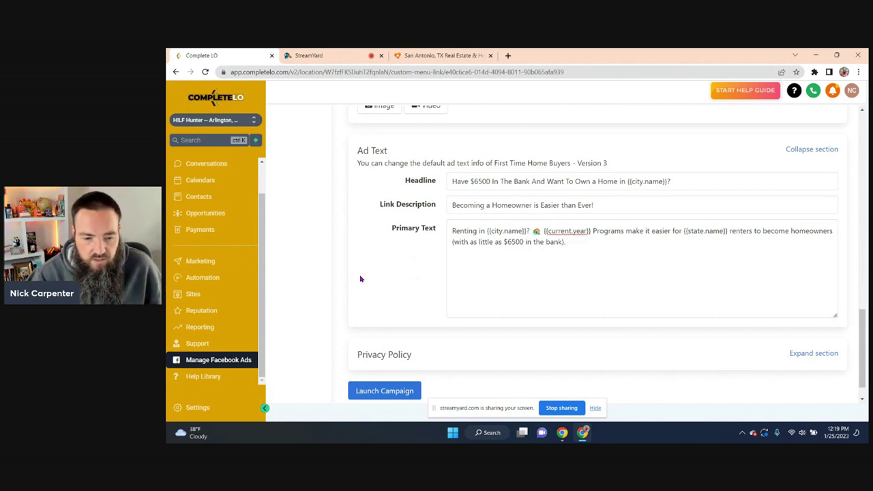
pyautogui.click(818, 353)
pyautogui.scroll(-2, 373, 259)
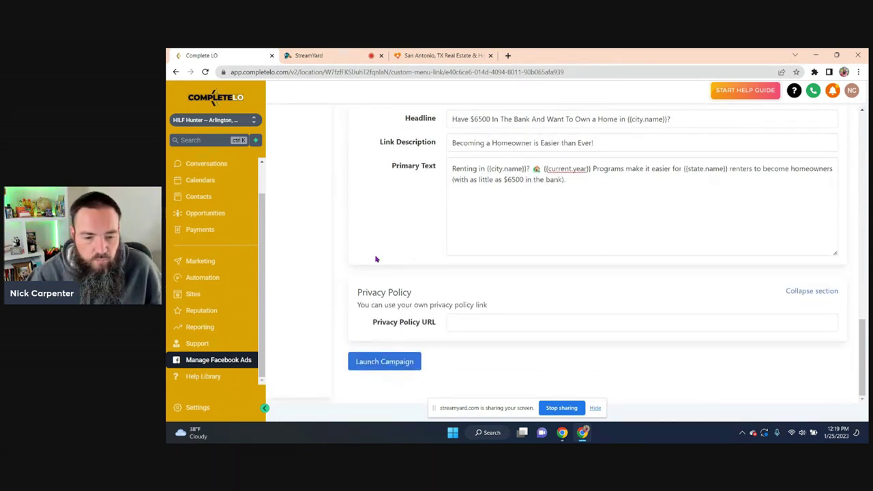
pyautogui.click(504, 330)
pyautogui.click(520, 345)
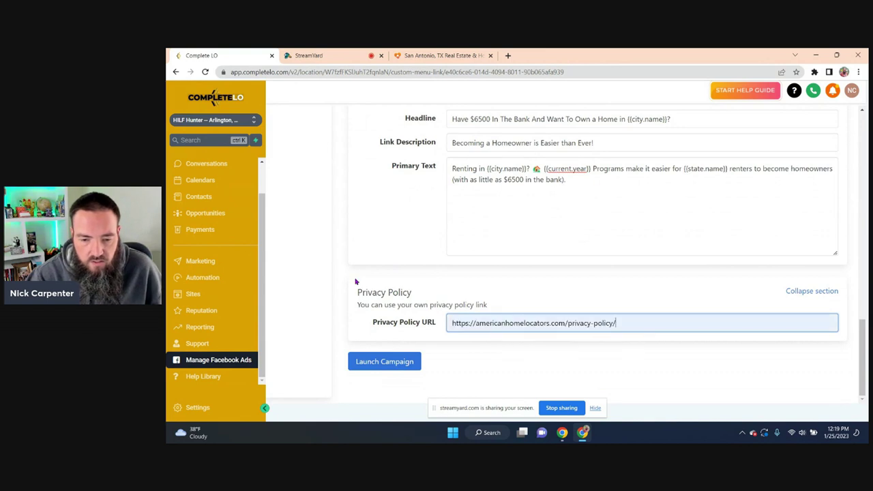
pyautogui.click(342, 315)
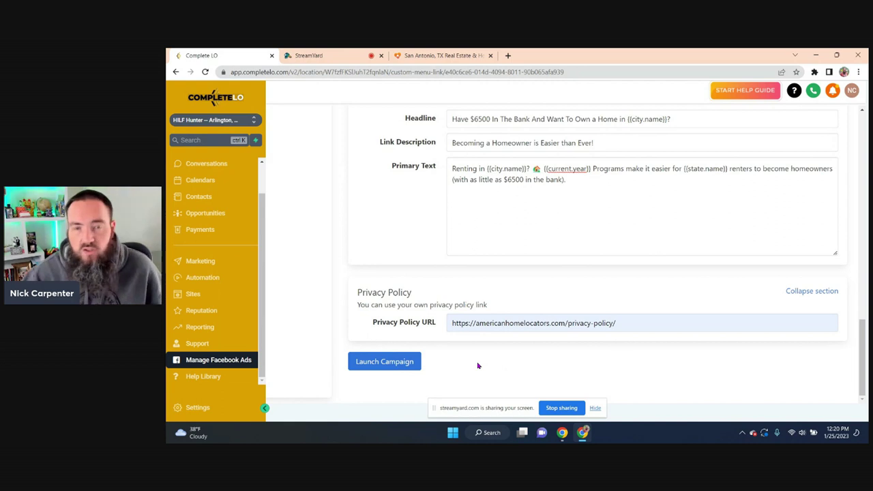
pyautogui.click(386, 364)
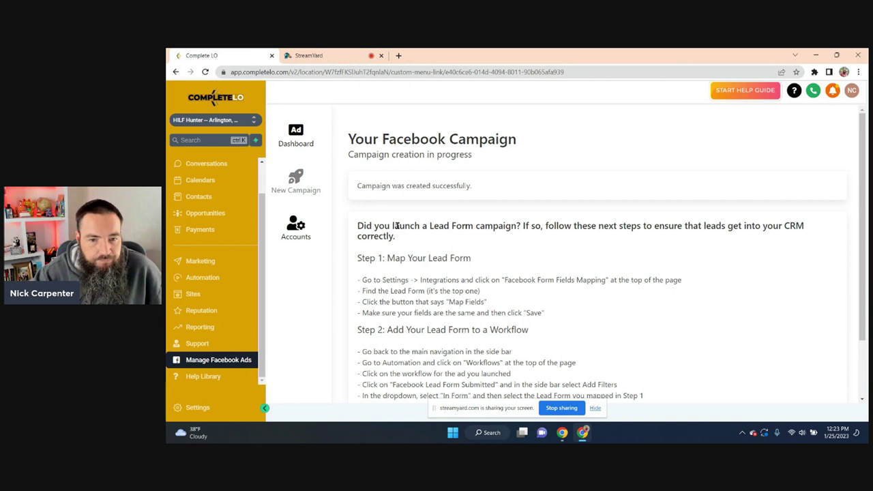
pyautogui.tripleClick(412, 185)
pyautogui.click(509, 183)
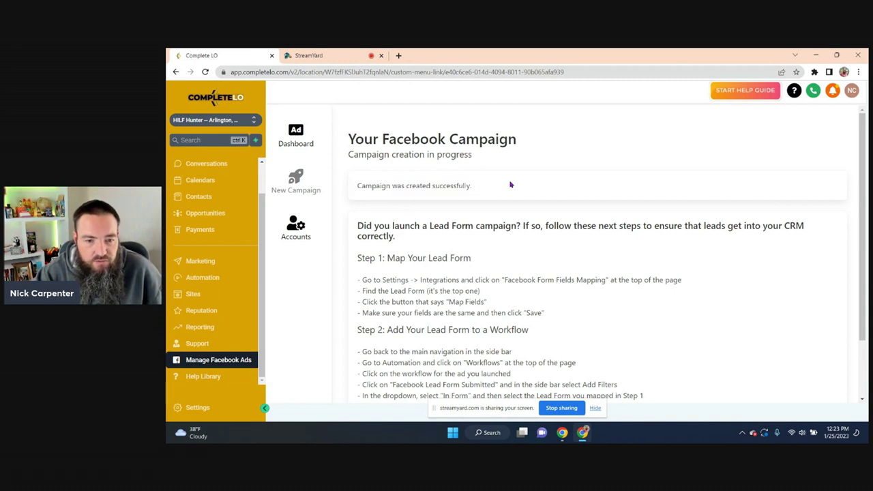
pyautogui.scroll(-1, 478, 232)
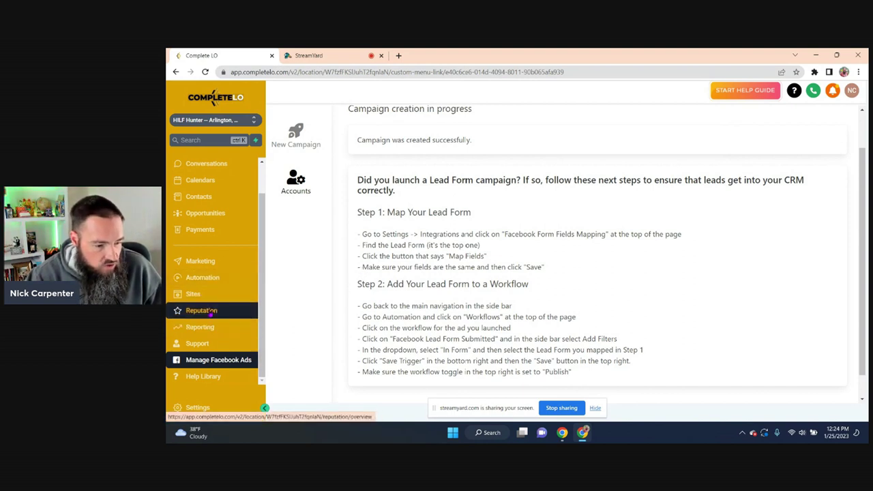
# - Open the Facebook form field mapping for the new First Time Home Buyers - Version 3 lead form in the integrations settings
pyautogui.click(198, 407)
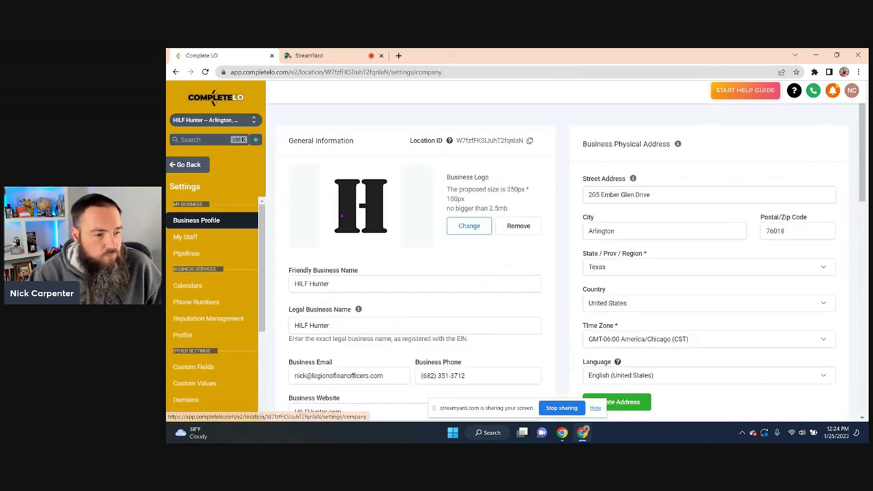
pyautogui.scroll(-3, 197, 325)
pyautogui.click(190, 311)
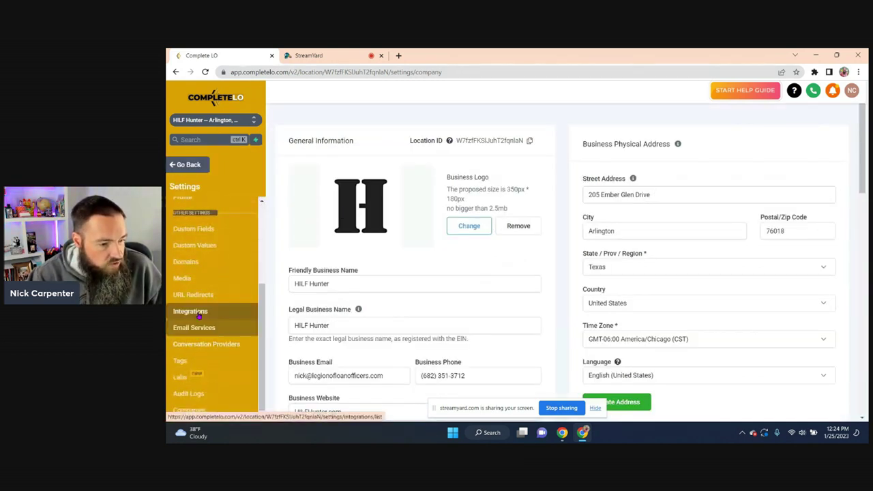
pyautogui.click(425, 111)
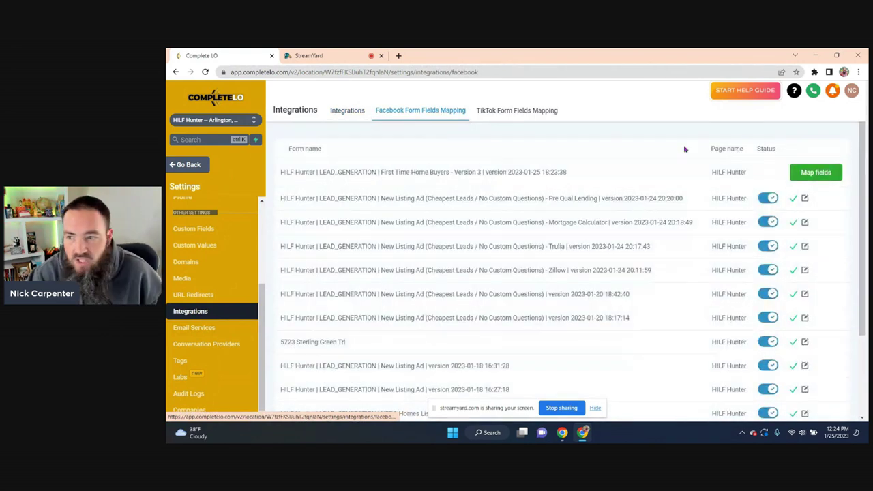
pyautogui.click(825, 175)
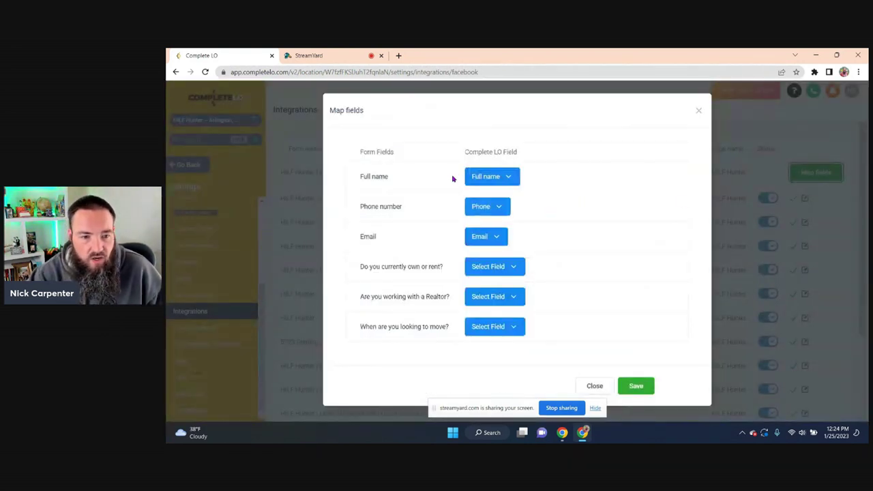
# - Map "Do you currently own or rent?" and "Are you working with a Realtor?" to their matching "Facebook lead" fields
pyautogui.click(491, 267)
pyautogui.scroll(-10, 492, 331)
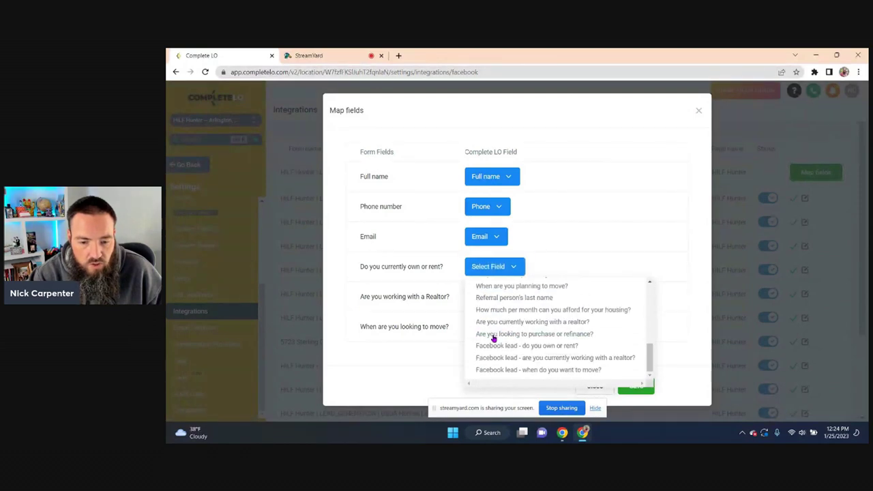
pyautogui.click(536, 346)
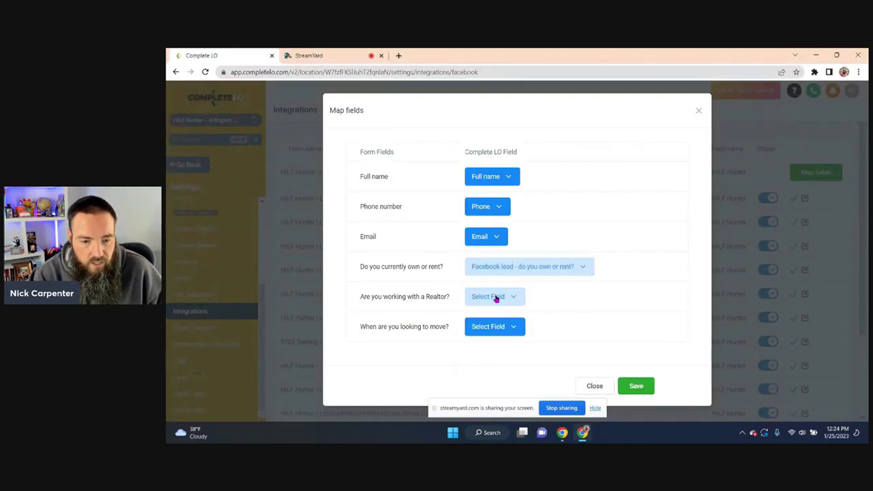
pyautogui.click(496, 298)
pyautogui.scroll(-10, 500, 328)
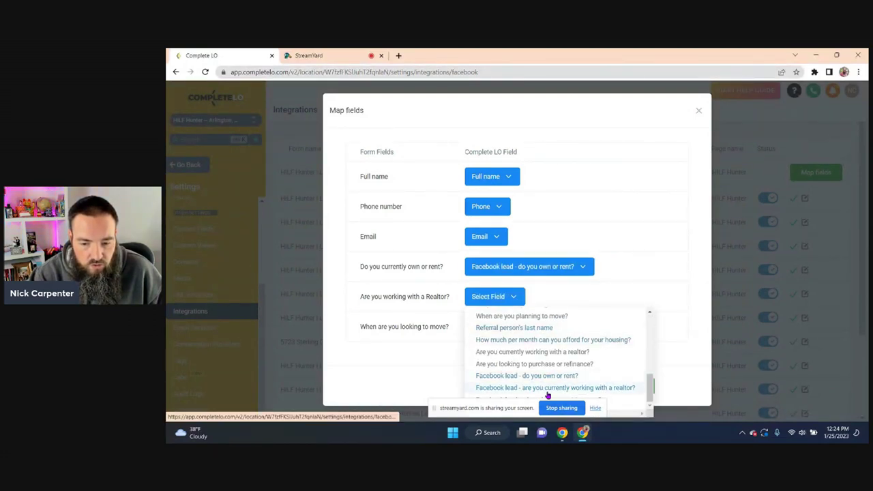
pyautogui.click(549, 390)
# - Map "When are you looking to move?" to "Facebook lead - when do you want to move?" and save the field mapping
pyautogui.click(486, 326)
pyautogui.scroll(-10, 554, 283)
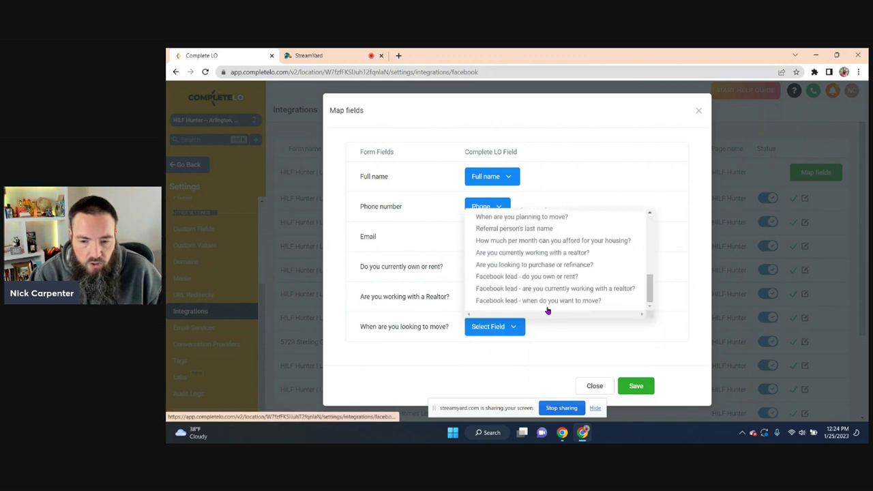
pyautogui.click(550, 300)
pyautogui.click(635, 385)
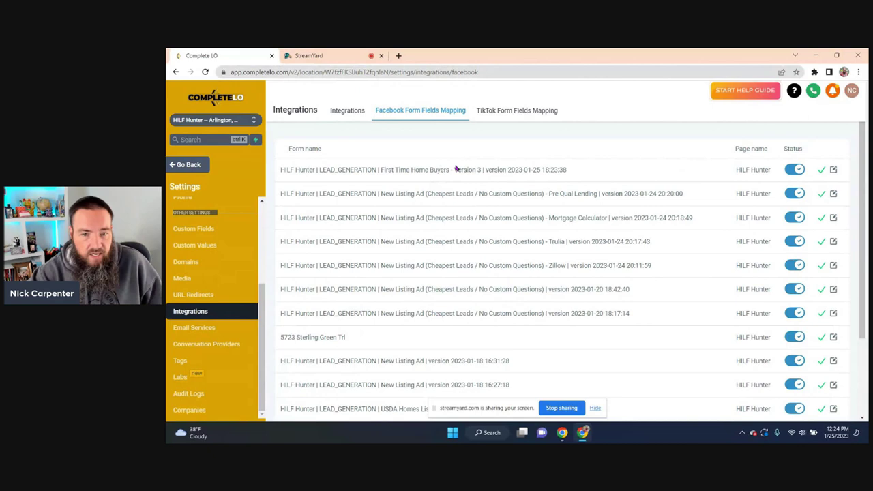
# - Leave the settings and open the Workflow Templates folder in the automation workflows
pyautogui.scroll(3, 205, 294)
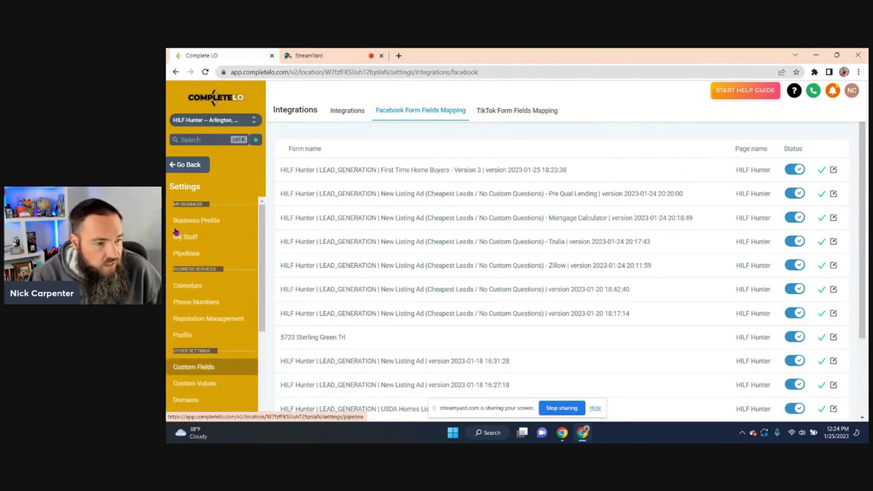
pyautogui.click(197, 165)
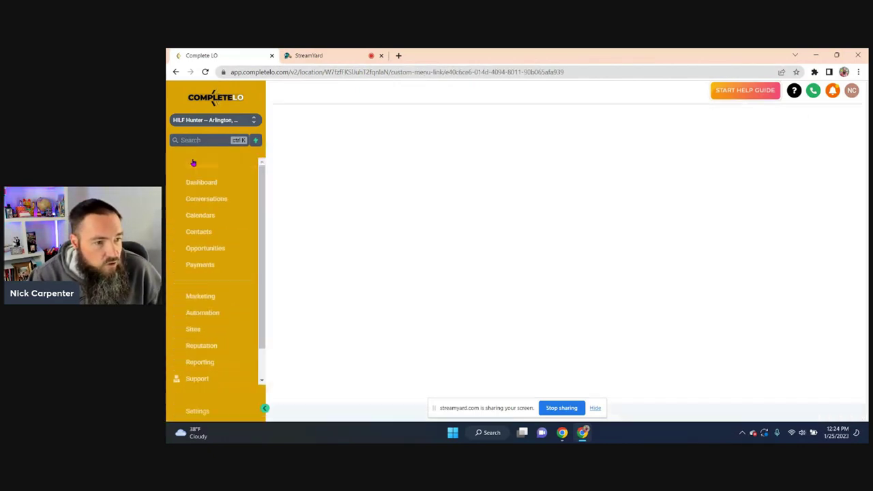
pyautogui.click(203, 312)
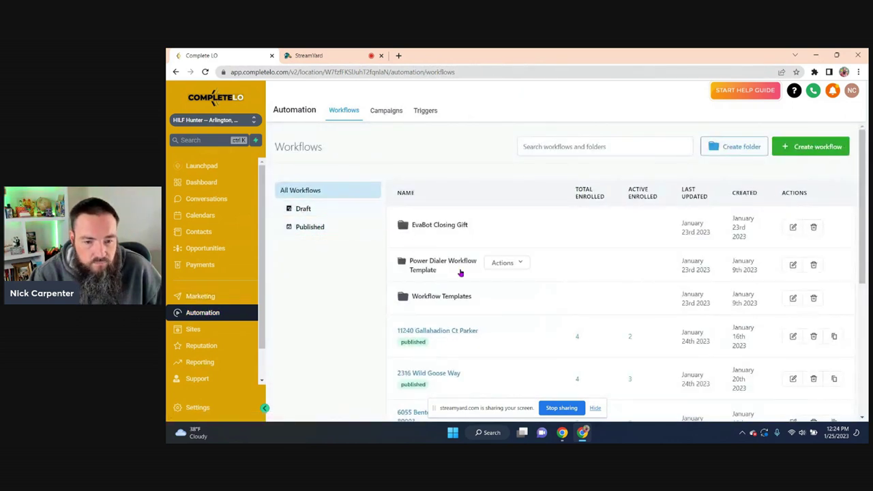
pyautogui.click(440, 298)
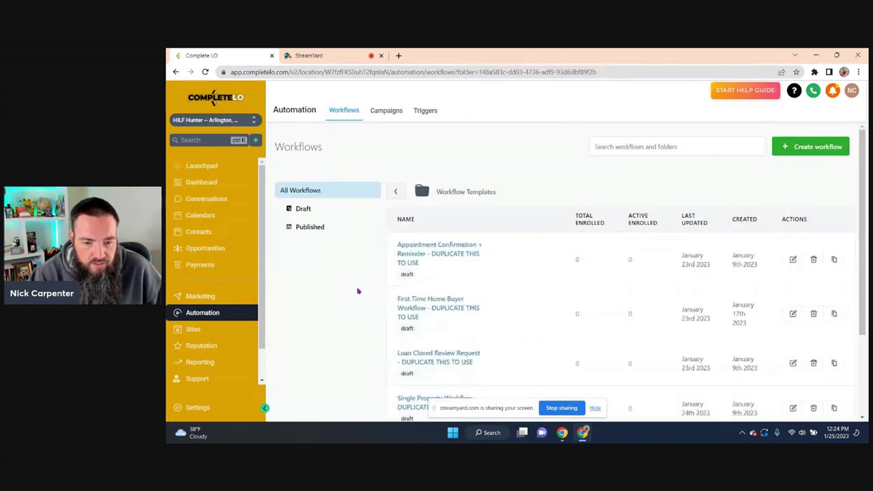
pyautogui.scroll(-2, 356, 290)
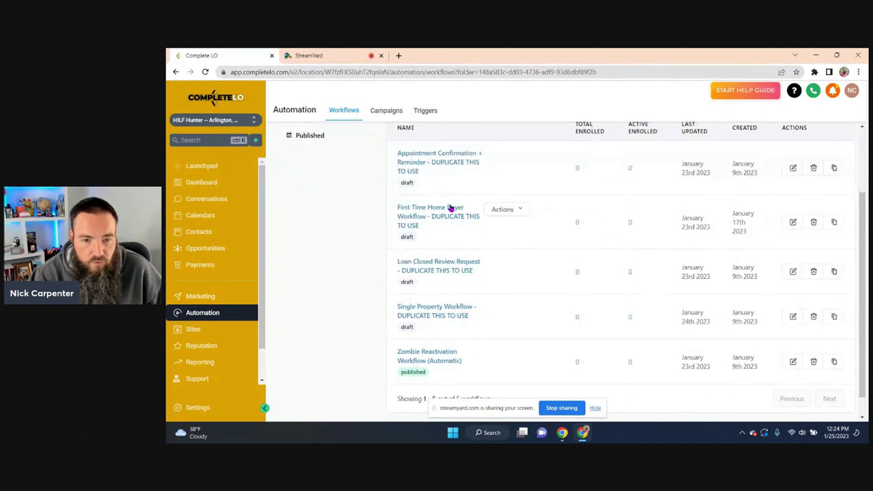
# - Duplicate the First Time Home Buyer Workflow template as "First Time Home Buyer Workflow - Arlington TX (TEST)"
pyautogui.click(833, 223)
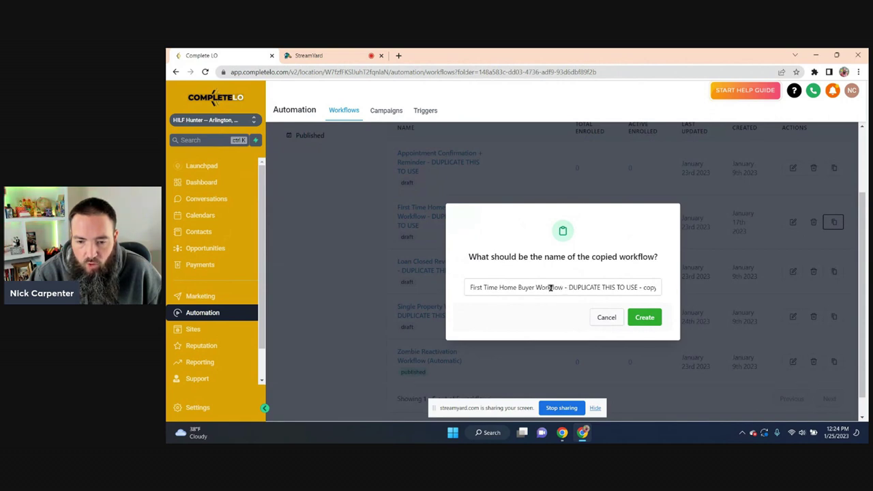
pyautogui.moveTo(569, 287); pyautogui.dragTo(690, 298)
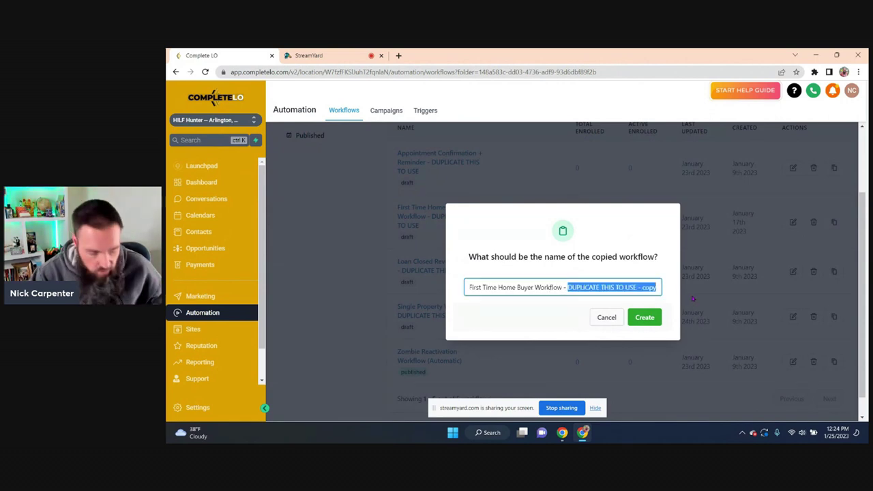
pyautogui.write('Arlington ')
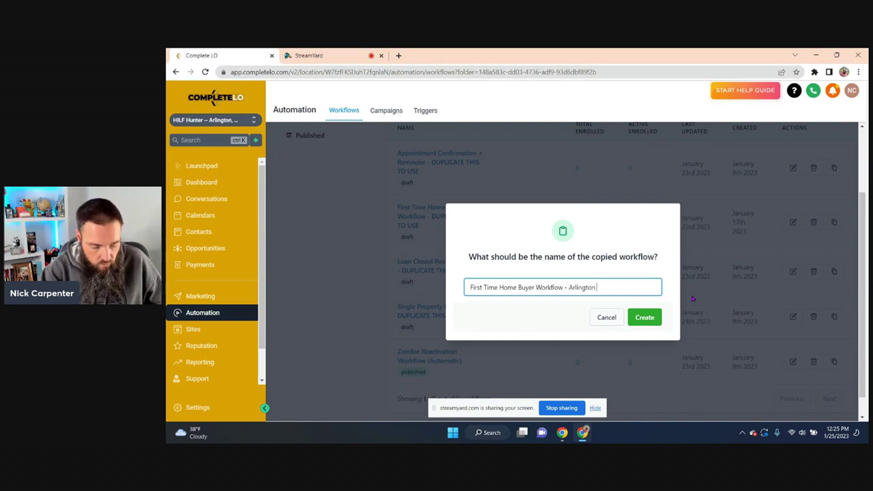
pyautogui.write('TX 9TEST')
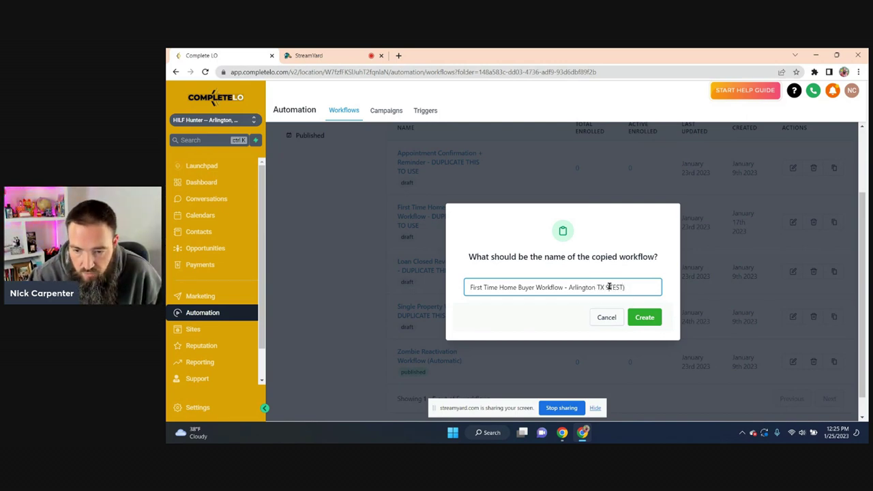
pyautogui.write(')')
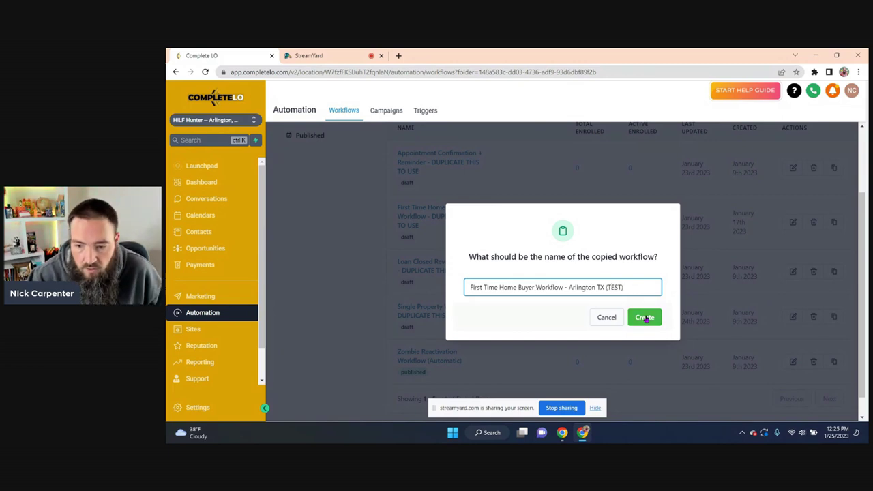
pyautogui.click(643, 316)
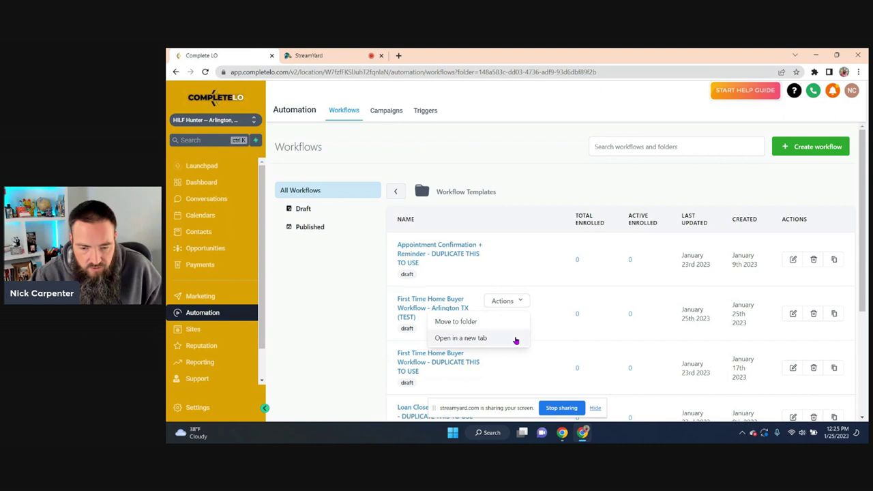
# - Move the new Arlington TX (TEST) workflow out of the Workflow Templates folder and save the change
pyautogui.click(461, 324)
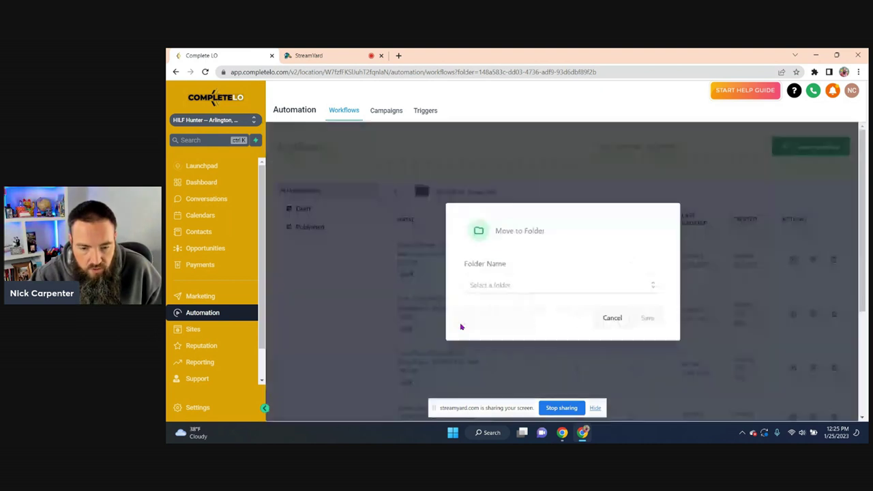
pyautogui.click(503, 286)
pyautogui.click(509, 318)
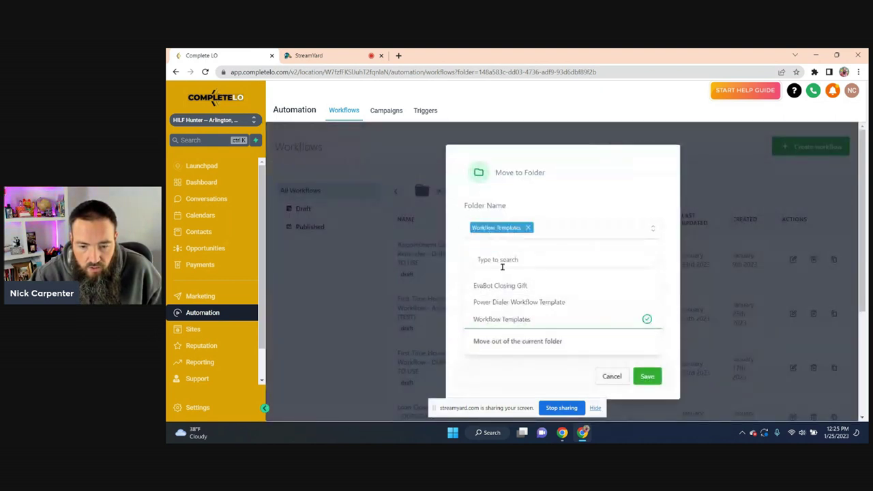
pyautogui.click(647, 376)
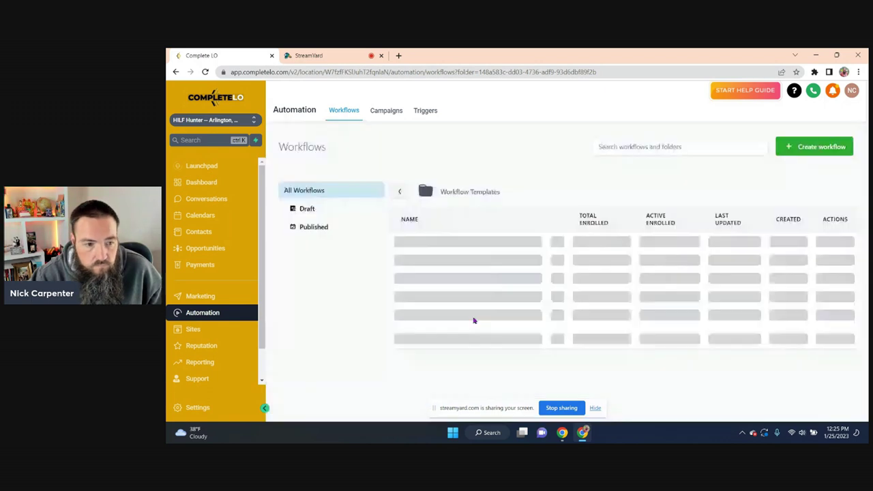
# - Return to the main workflow list and open First Time Home Buyer Workflow - Arlington TX (TEST) for editing
pyautogui.click(395, 191)
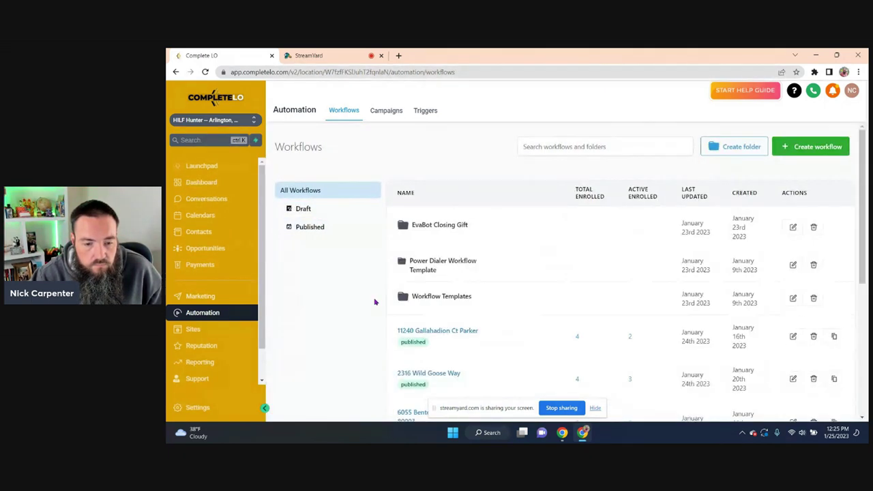
pyautogui.scroll(-1, 374, 302)
pyautogui.scroll(-6, 374, 301)
pyautogui.click(829, 372)
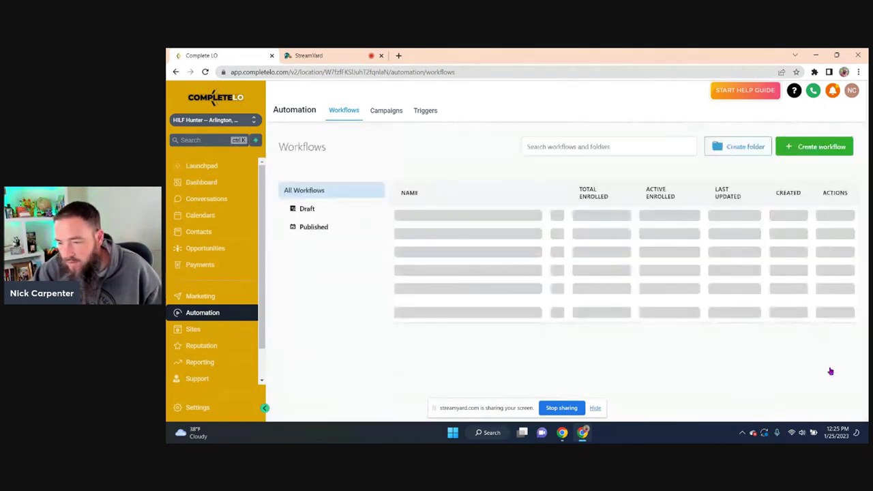
pyautogui.scroll(-3, 371, 259)
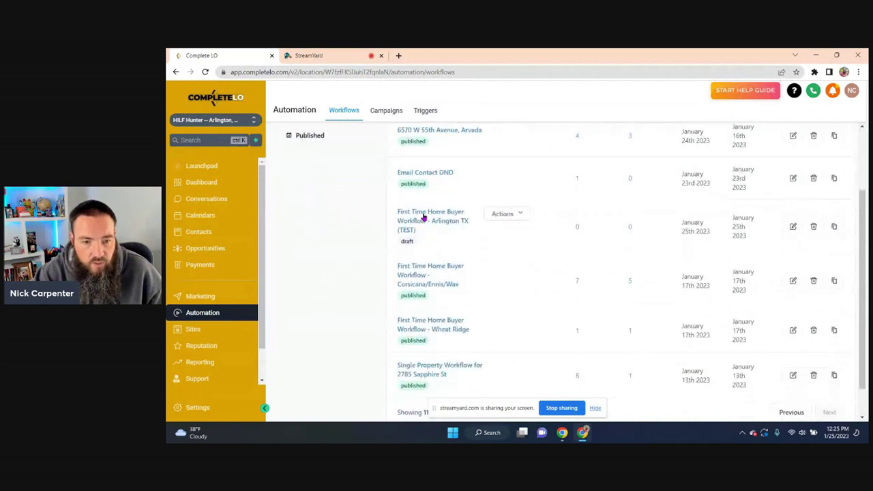
pyautogui.click(450, 222)
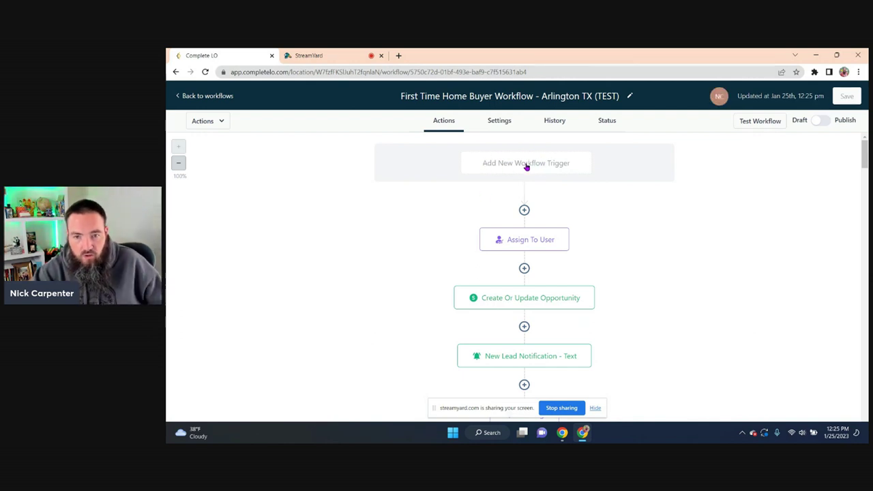
# - Add a Facebook Lead Form Submitted trigger with an In Form filter for the First Time Home Buyers - Version 3 form, and save it
pyautogui.click(526, 165)
pyautogui.write('fac')
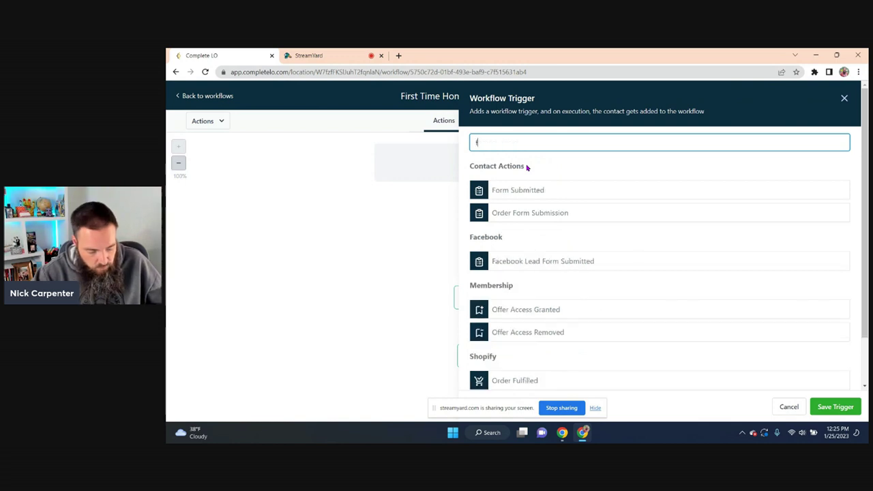
pyautogui.click(542, 195)
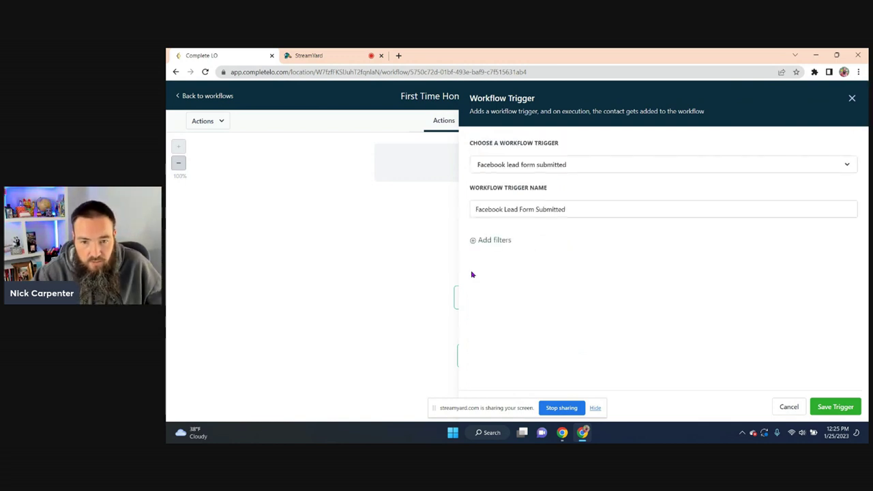
pyautogui.click(499, 242)
pyautogui.click(496, 252)
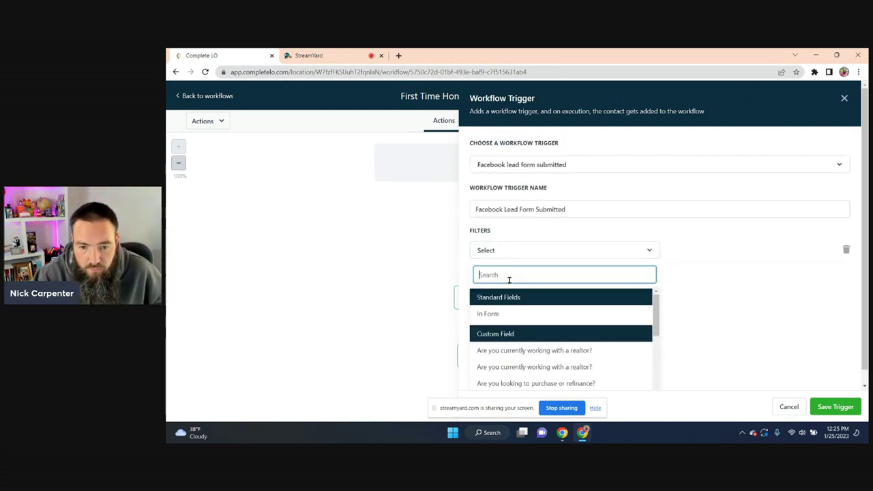
pyautogui.click(498, 313)
pyautogui.click(736, 252)
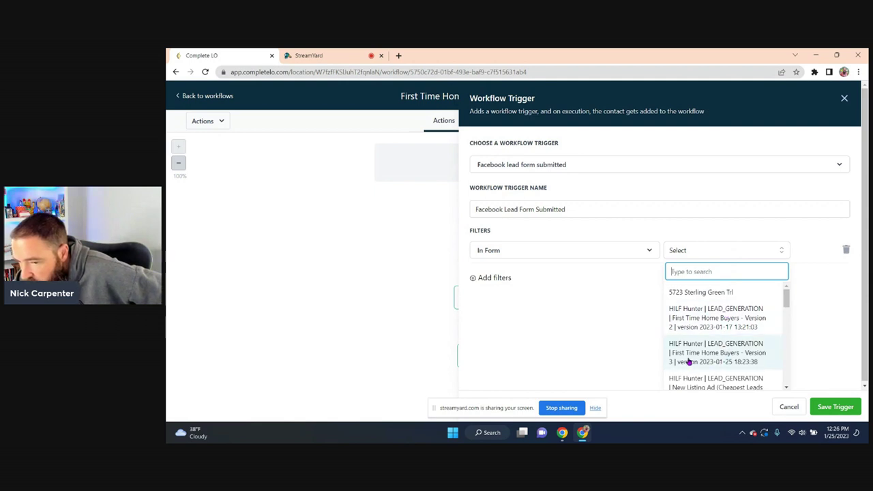
pyautogui.click(736, 361)
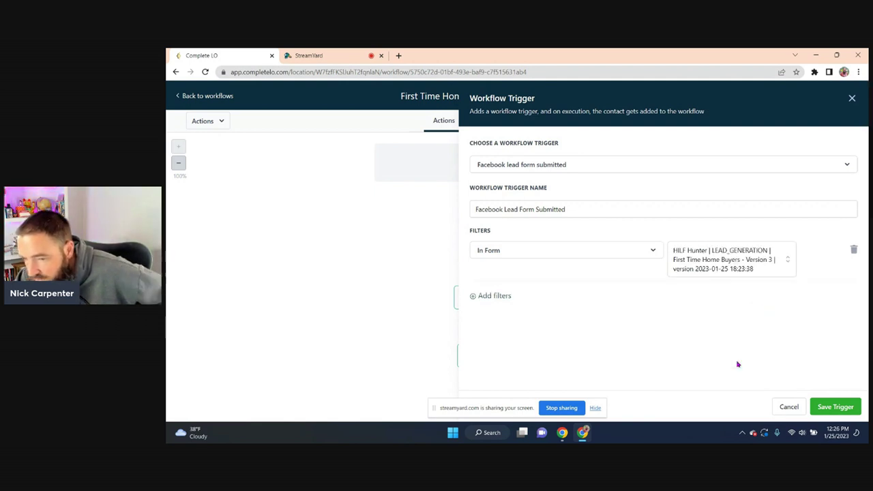
pyautogui.click(835, 406)
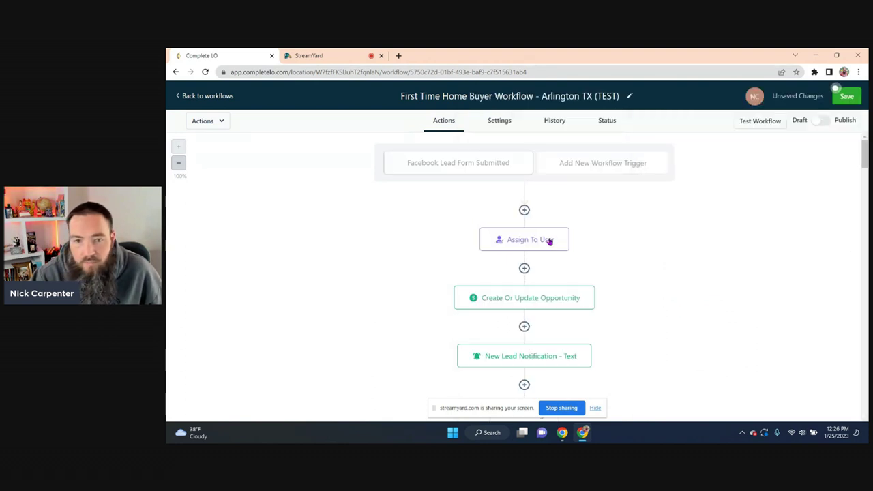
# - Select both available users in the workflow's Assign To User action
pyautogui.click(522, 238)
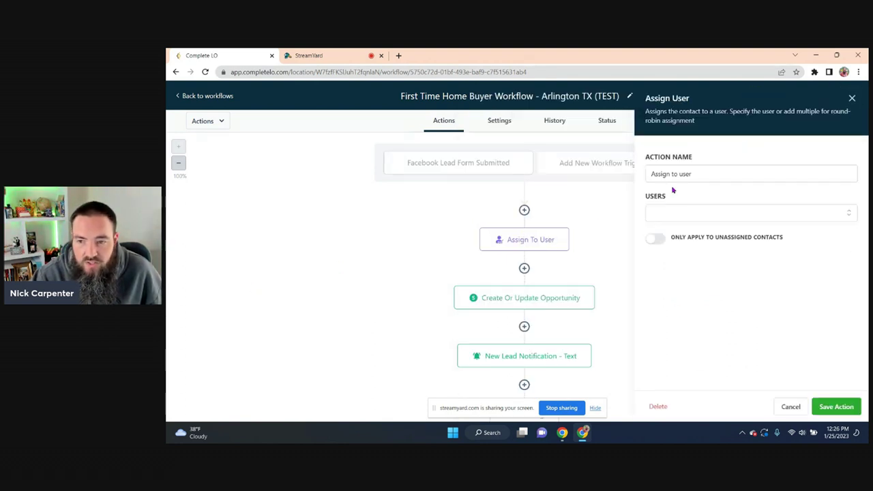
pyautogui.click(673, 215)
pyautogui.click(657, 238)
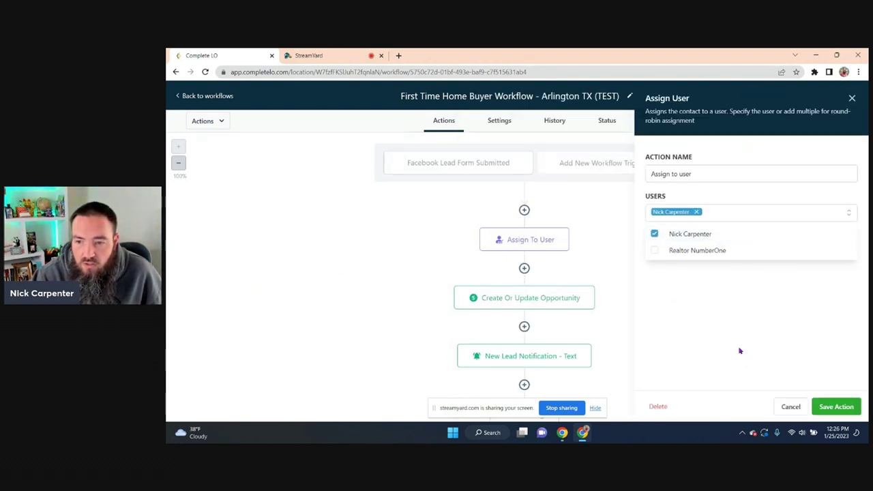
pyautogui.click(655, 251)
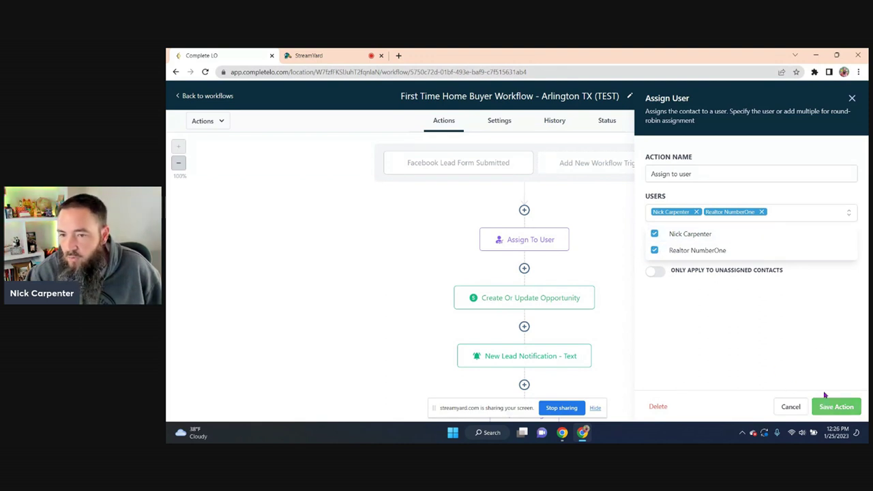
pyautogui.click(724, 196)
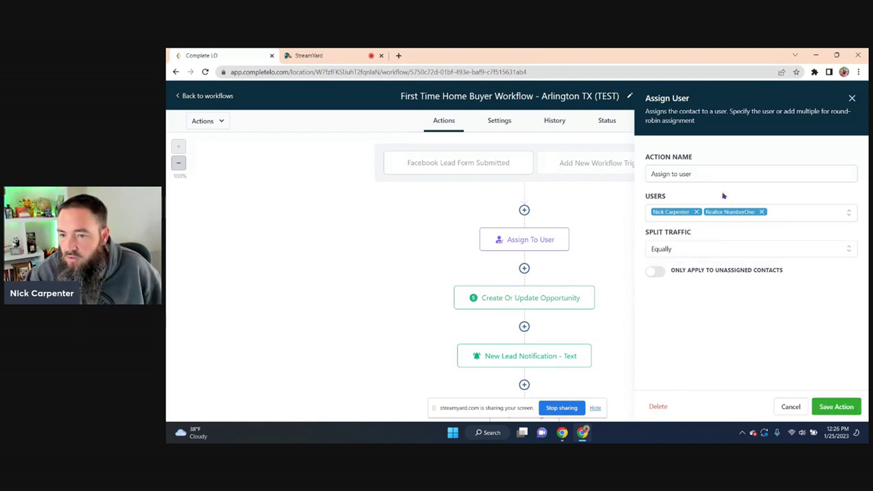
# - Try splitting traffic Unevenly with a weightage of 5 for the first user, and return the split to Equally
pyautogui.click(662, 250)
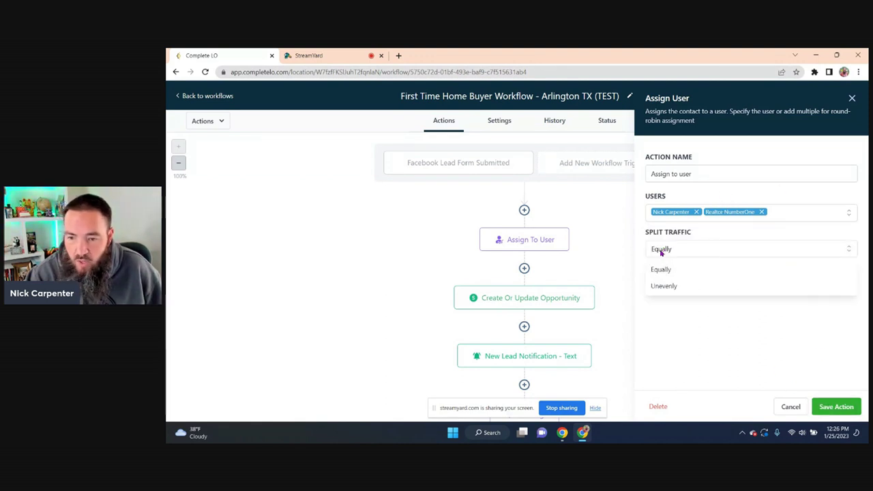
pyautogui.click(663, 287)
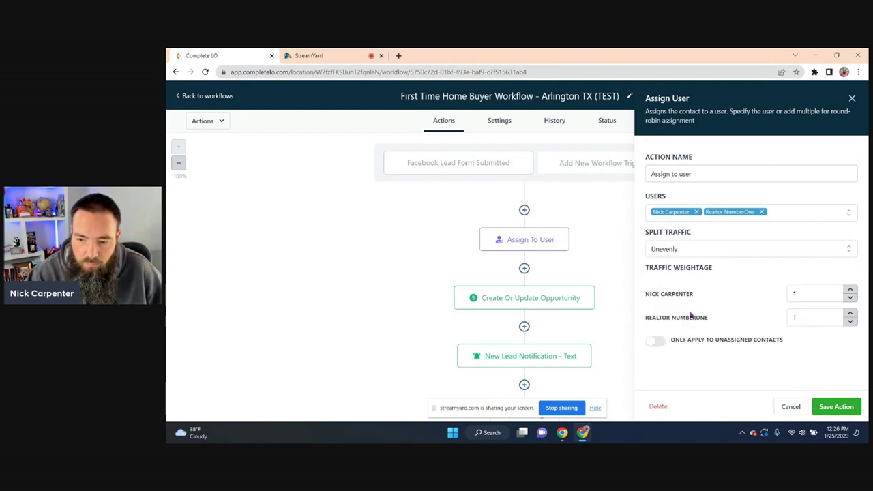
pyautogui.click(850, 290)
pyautogui.click(850, 291)
pyautogui.click(851, 290)
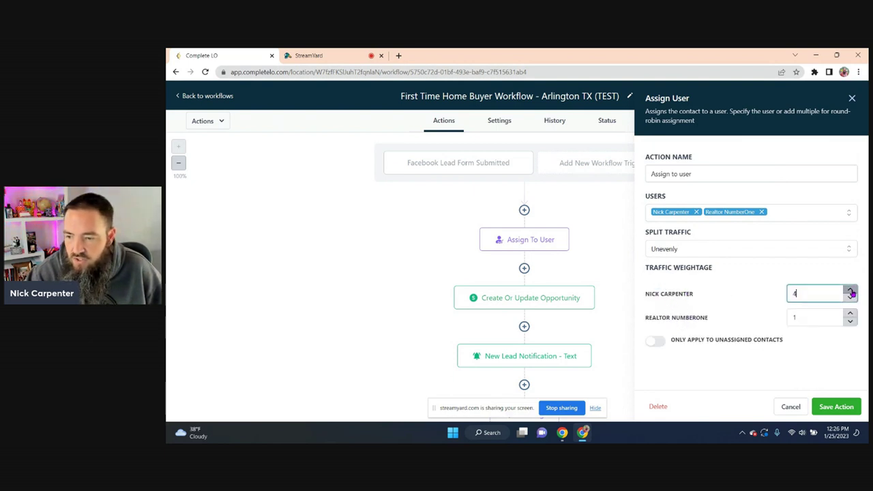
pyautogui.click(850, 291)
pyautogui.click(850, 290)
pyautogui.click(851, 297)
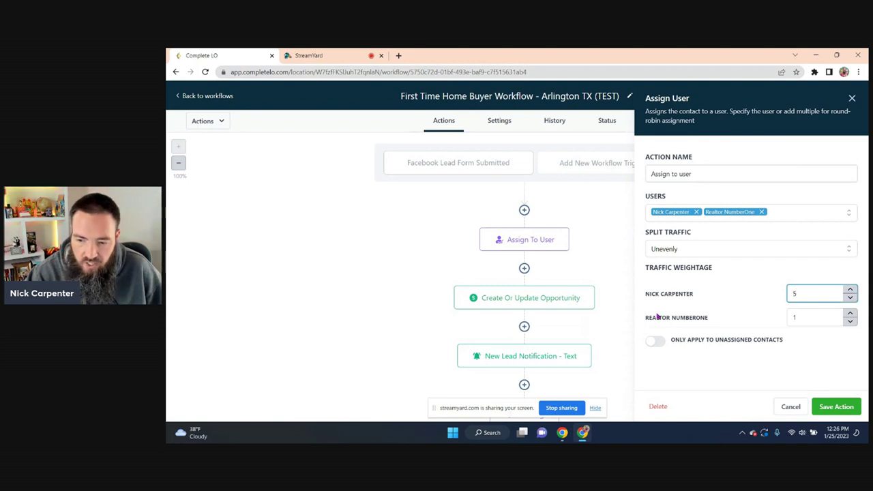
pyautogui.click(663, 248)
pyautogui.click(671, 269)
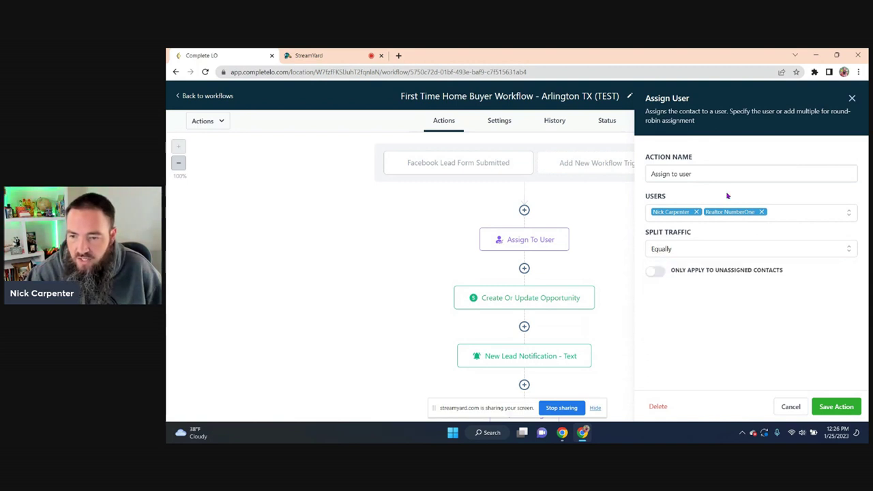
# - Remove the second user from the workflow's Assign To User action
pyautogui.click(762, 211)
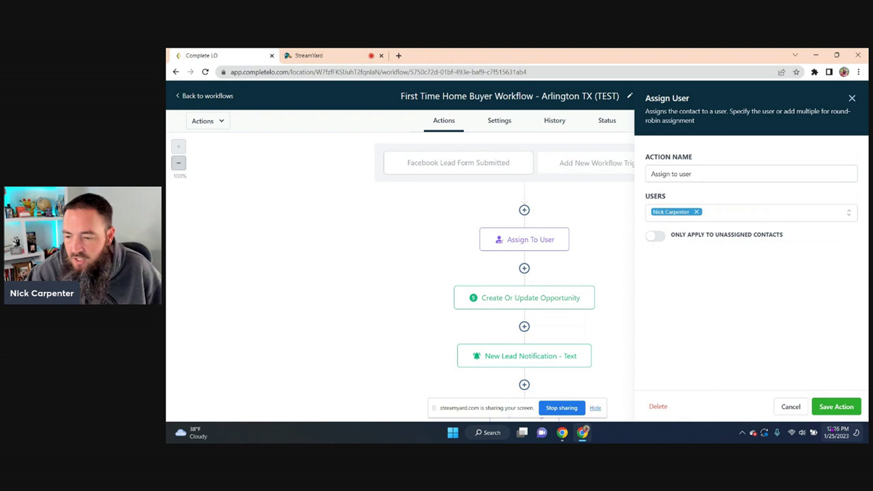
# - Add the existing texas tag to the workflow's Add Tag action and save the action
pyautogui.scroll(-2, 407, 267)
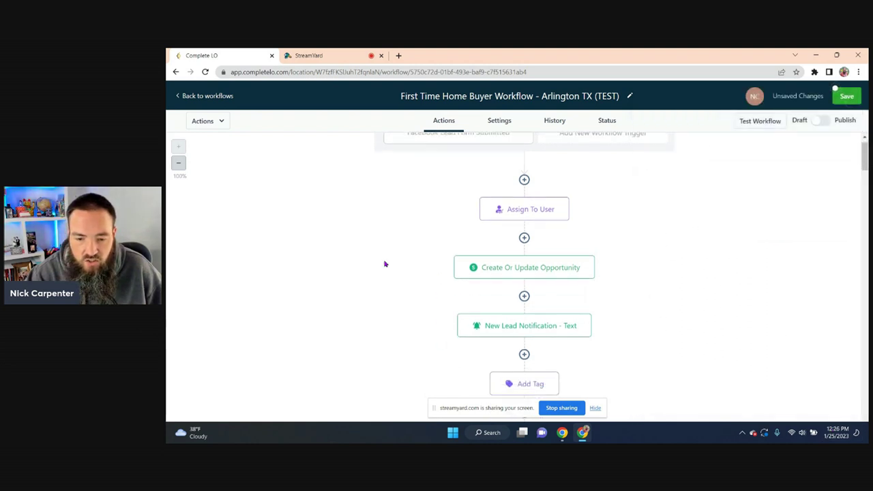
pyautogui.click(532, 278)
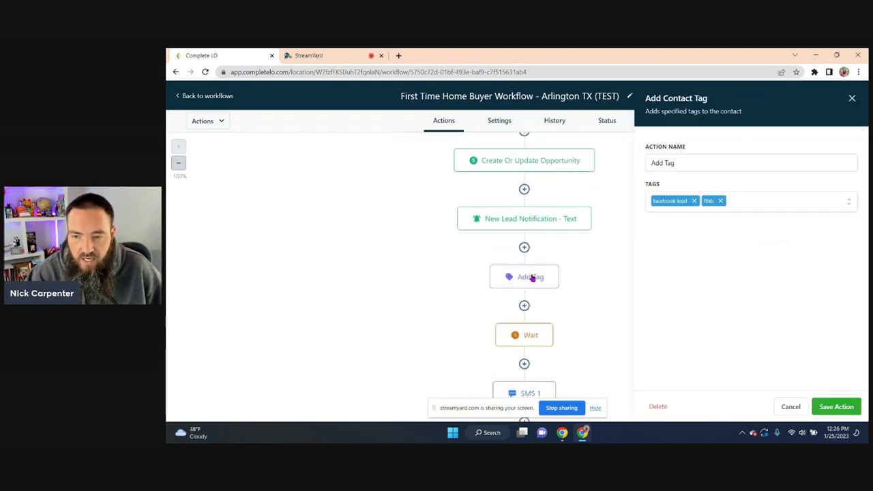
pyautogui.click(770, 199)
pyautogui.write('texas')
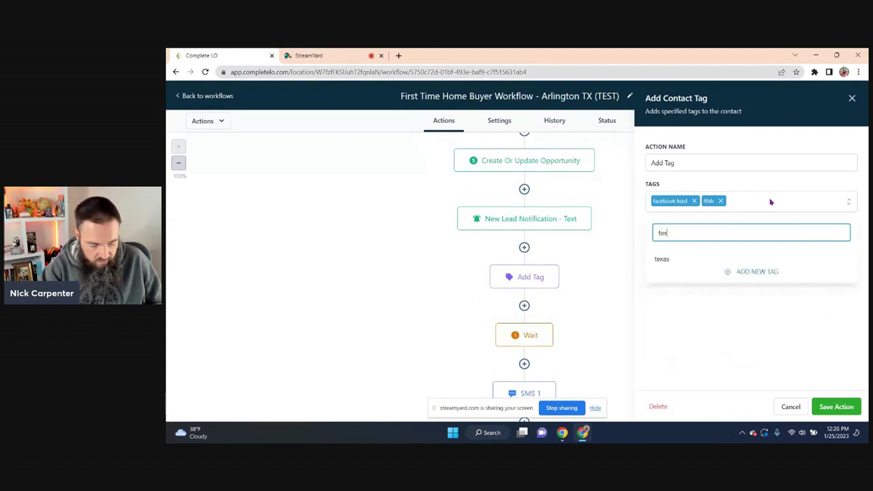
pyautogui.click(666, 259)
pyautogui.click(836, 406)
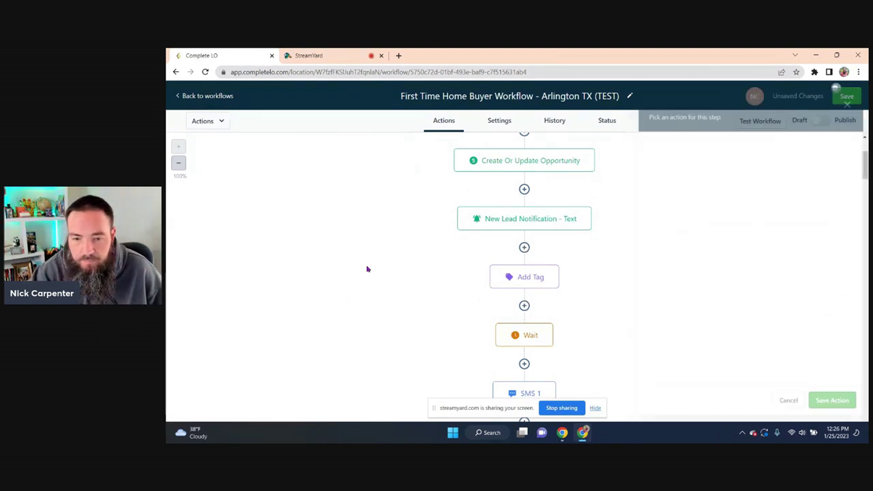
# - Switch the Arlington TX workflow from Draft to Publish and save it
pyautogui.scroll(-1, 388, 261)
pyautogui.scroll(3, 388, 262)
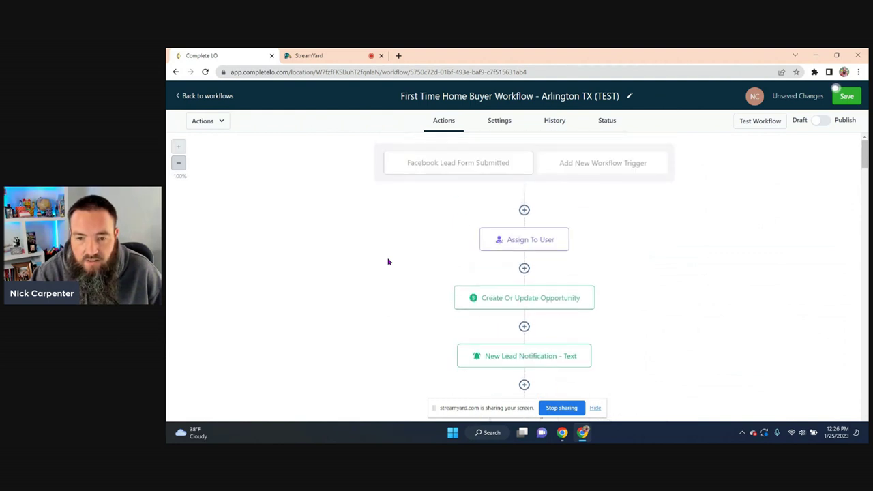
pyautogui.click(820, 120)
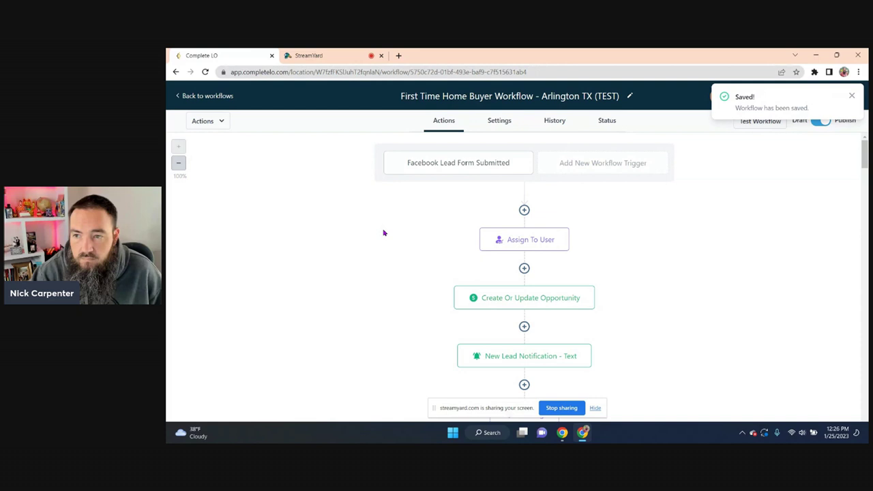
# - Examine the published workflow's sequence of waits, SMS messages and emails, including its reply branches for SMS 1
pyautogui.scroll(-1, 381, 234)
pyautogui.scroll(-3, 381, 233)
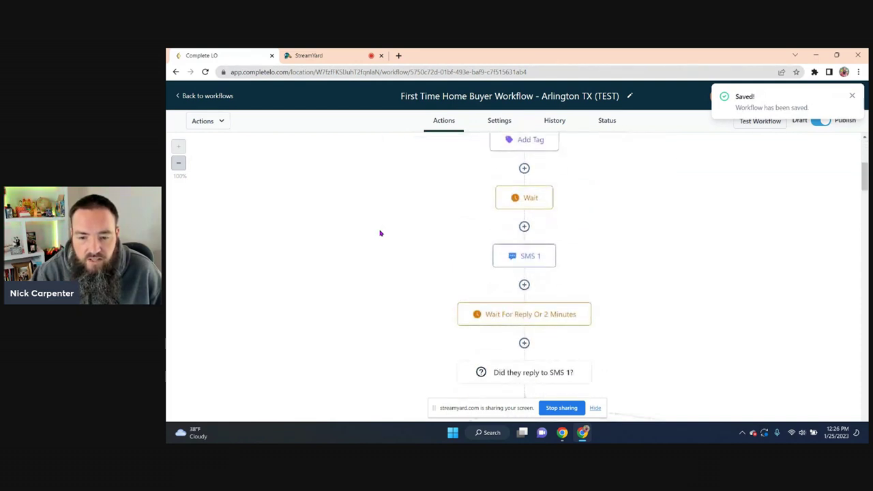
pyautogui.scroll(-2, 381, 234)
pyautogui.scroll(2, 380, 232)
pyautogui.scroll(-1, 477, 221)
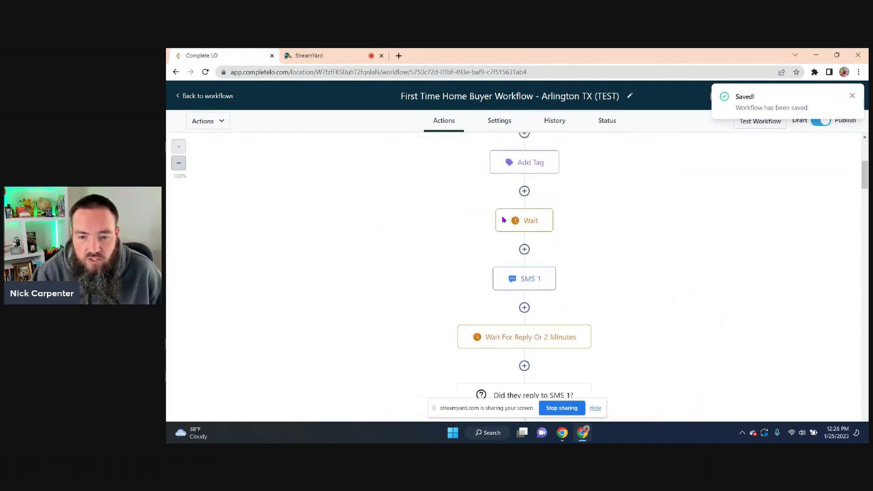
pyautogui.scroll(-1, 503, 220)
pyautogui.scroll(-1, 528, 302)
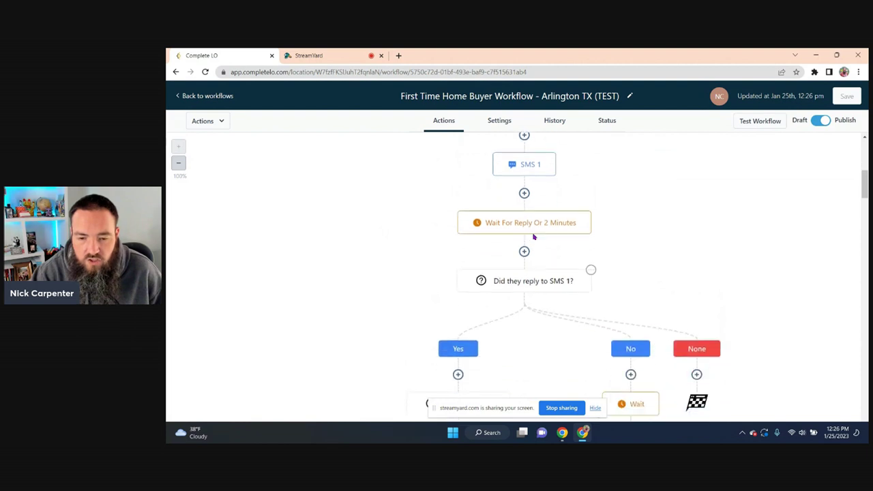
pyautogui.scroll(-2, 534, 201)
pyautogui.scroll(-1, 444, 236)
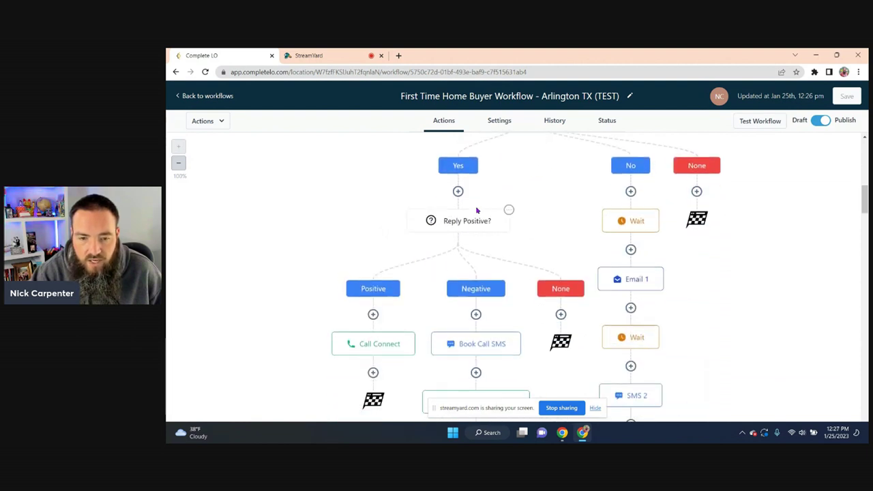
pyautogui.scroll(-2, 594, 244)
pyautogui.scroll(3, 635, 259)
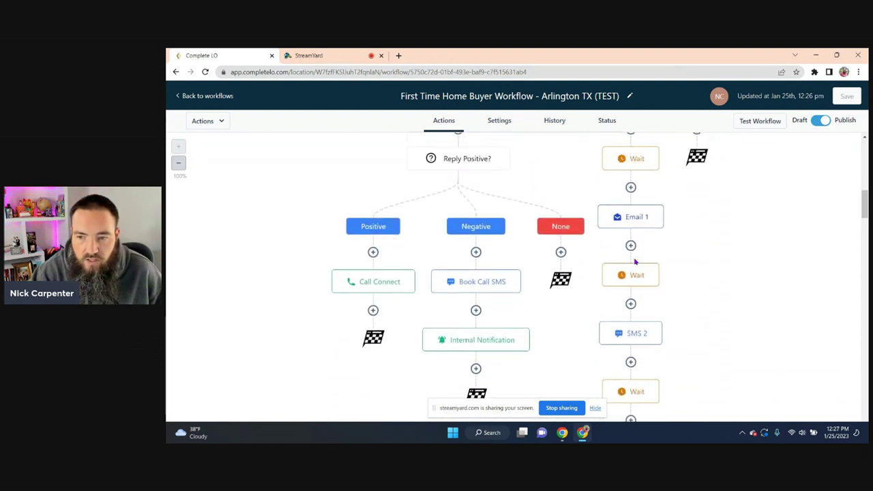
pyautogui.scroll(-10, 682, 277)
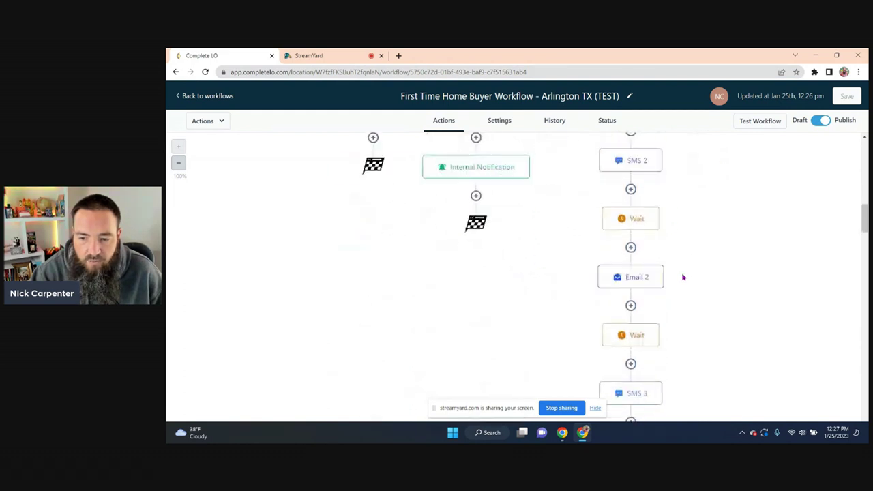
pyautogui.scroll(-3, 682, 277)
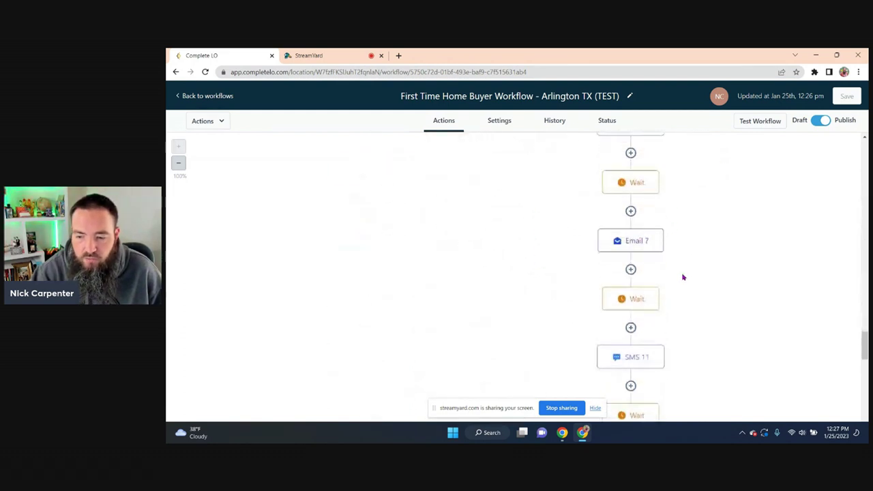
pyautogui.scroll(-1, 682, 277)
pyautogui.scroll(8, 680, 277)
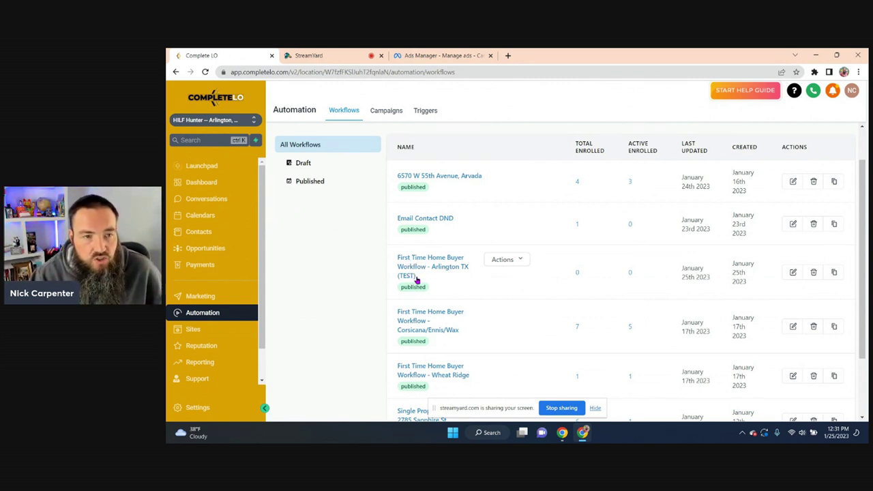
# - Switch to Facebook Ads Manager, go through the in-review lead generation campaign and its ad set to Ad 1, and preview the ad with its full text
pyautogui.click(443, 56)
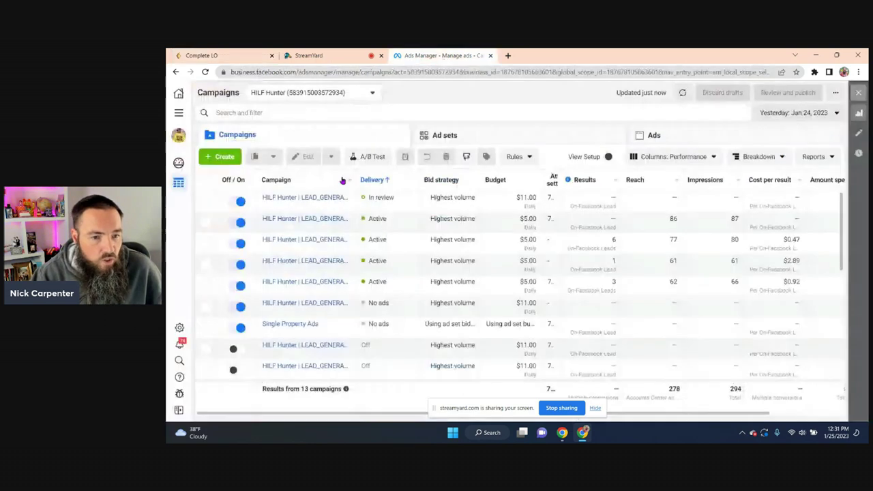
pyautogui.click(207, 203)
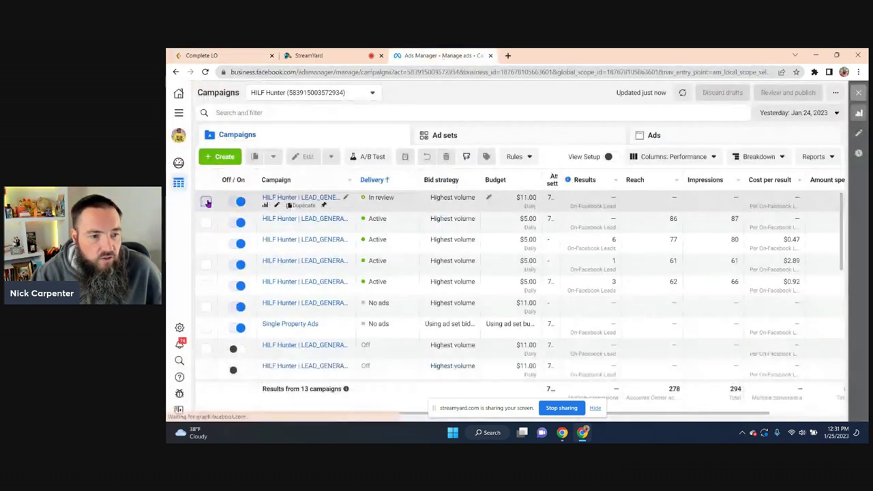
pyautogui.click(296, 200)
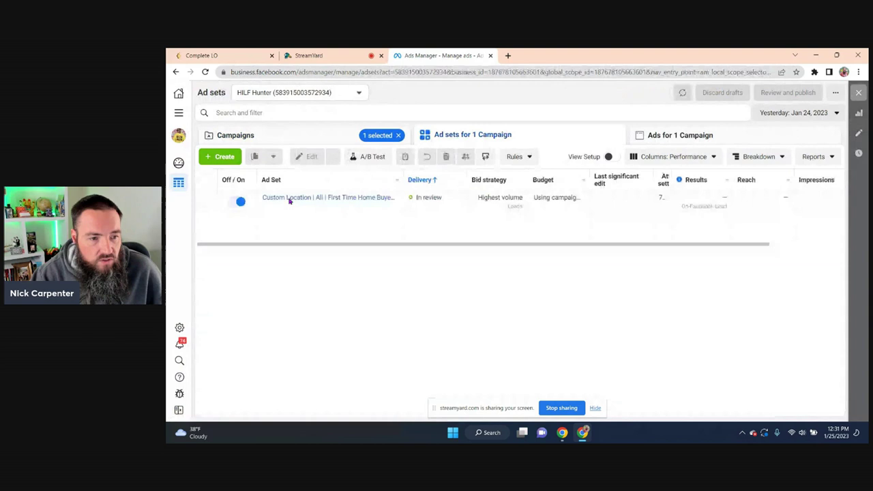
pyautogui.click(208, 202)
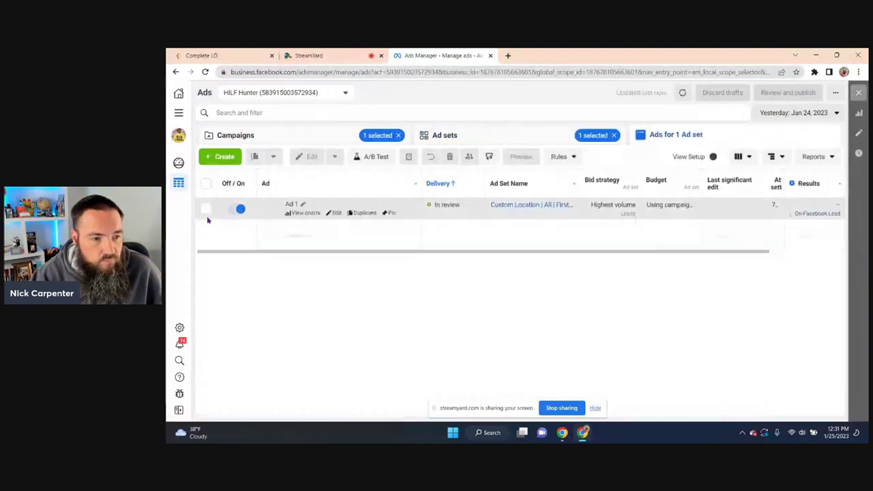
pyautogui.click(206, 209)
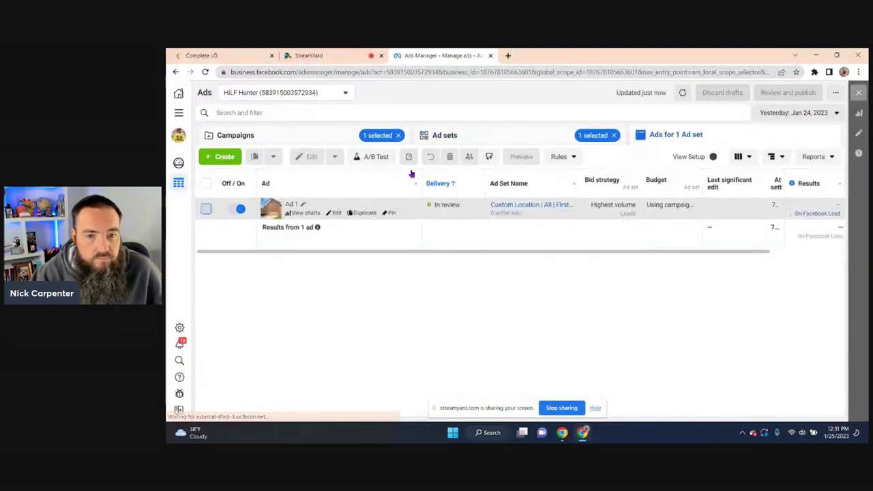
pyautogui.click(554, 157)
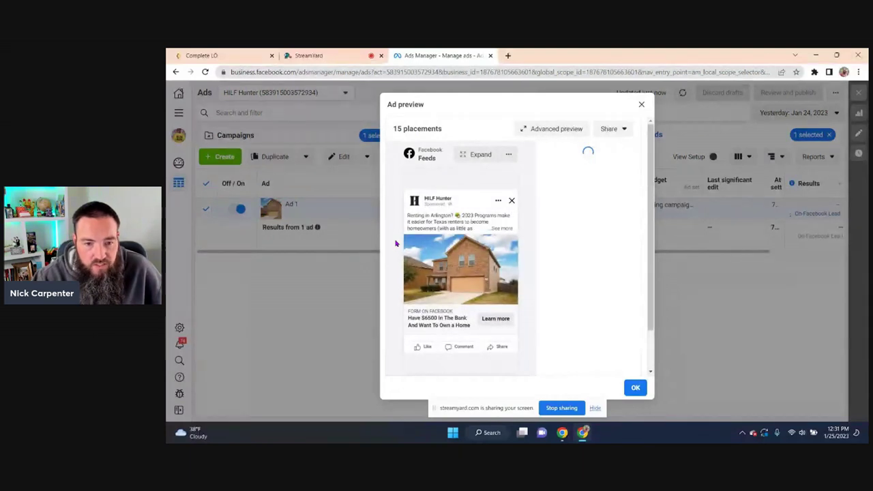
pyautogui.click(505, 230)
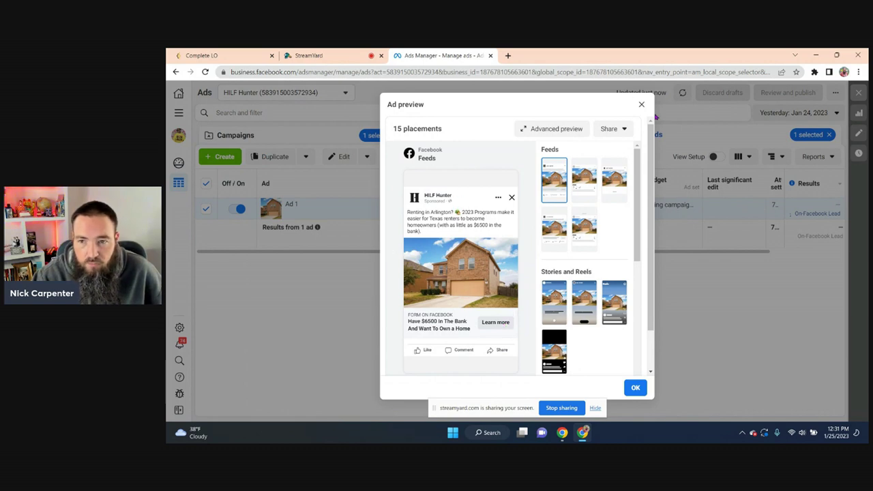
# - Switch back to Complete LO and open the Contacts section
pyautogui.click(308, 56)
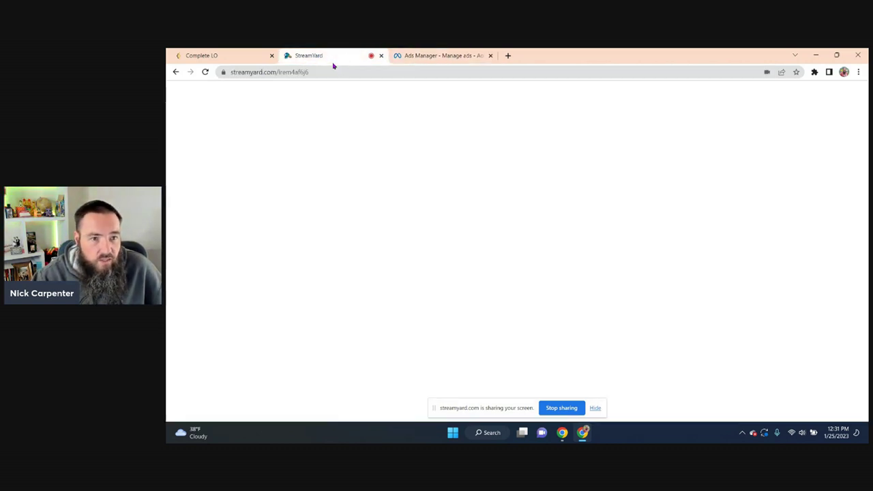
pyautogui.hotkey('ctrl', 'shift', 'Tab')
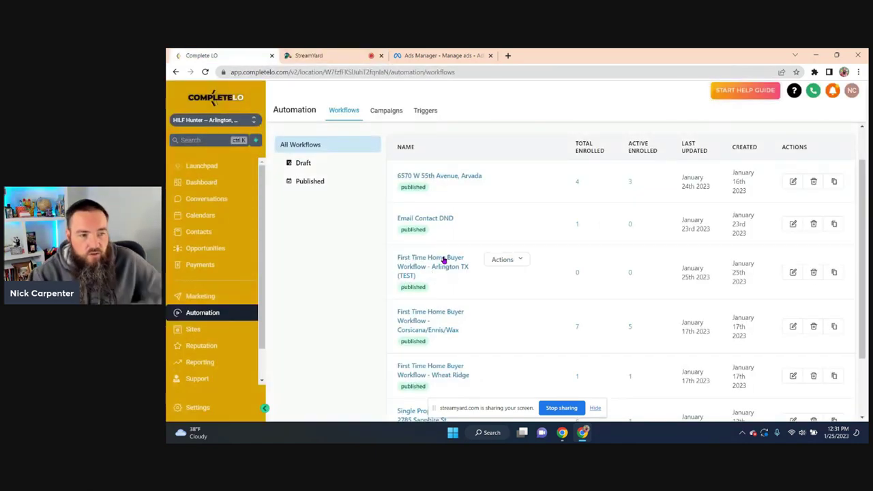
pyautogui.click(198, 232)
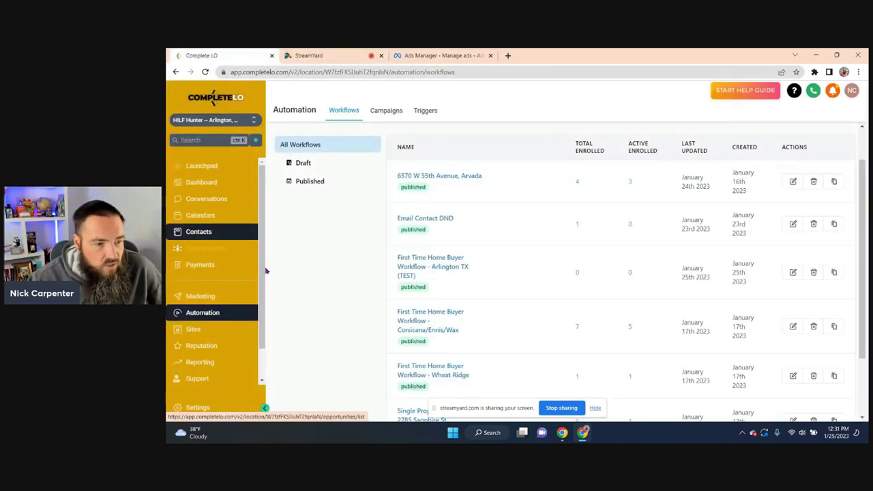